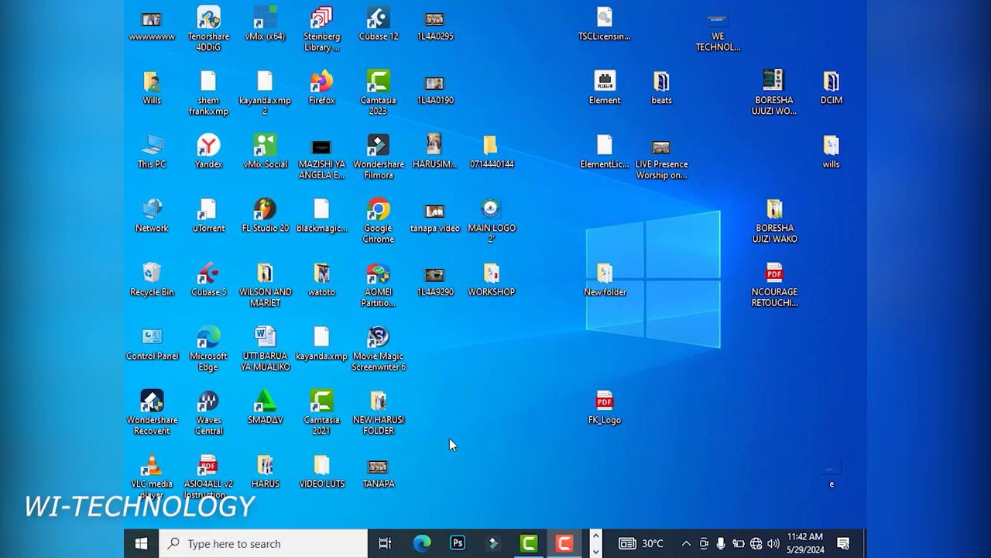
Step: Launch Adobe Photoshop 2023 from the Start menu's installed apps list
click(155, 540)
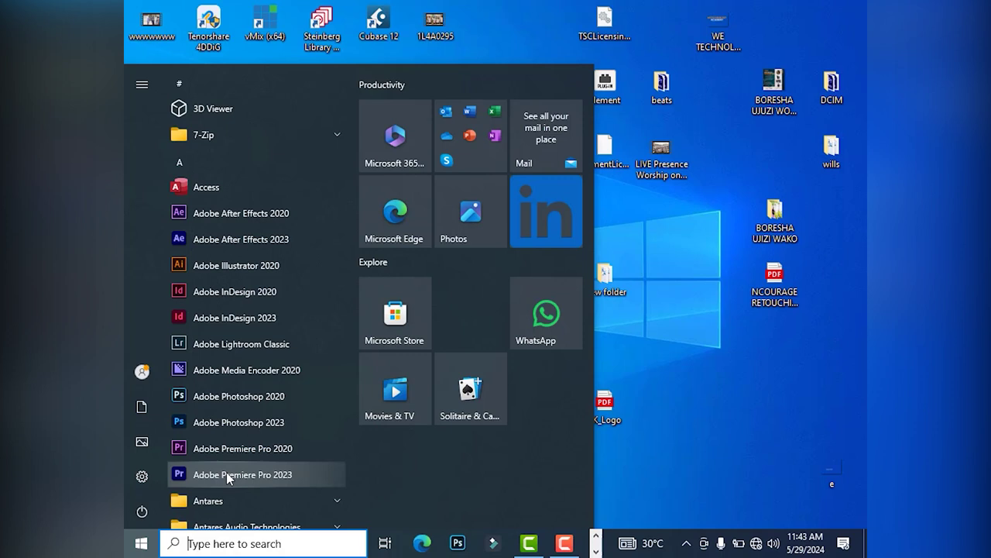
click(255, 397)
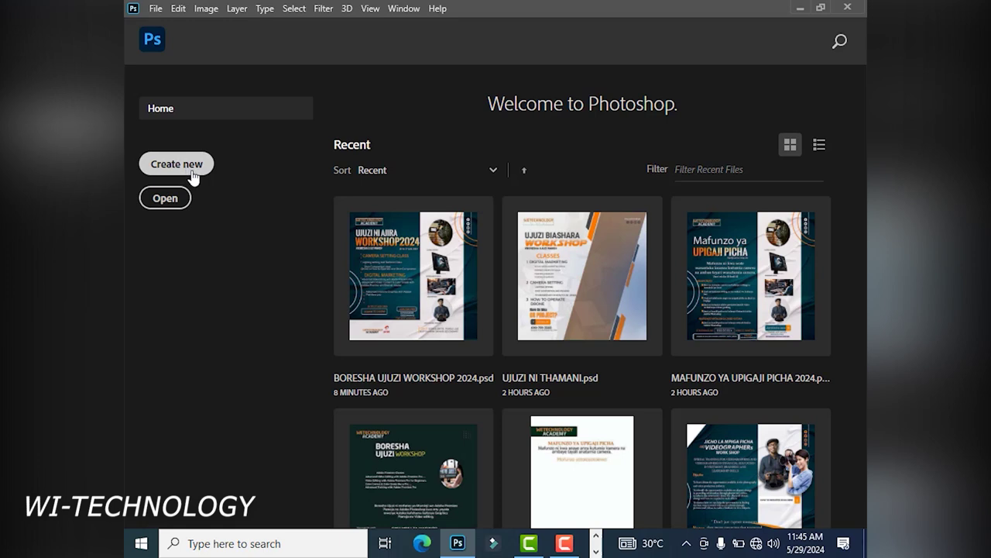
Step: Start a new blank document from the Photoshop Home screen
click(187, 170)
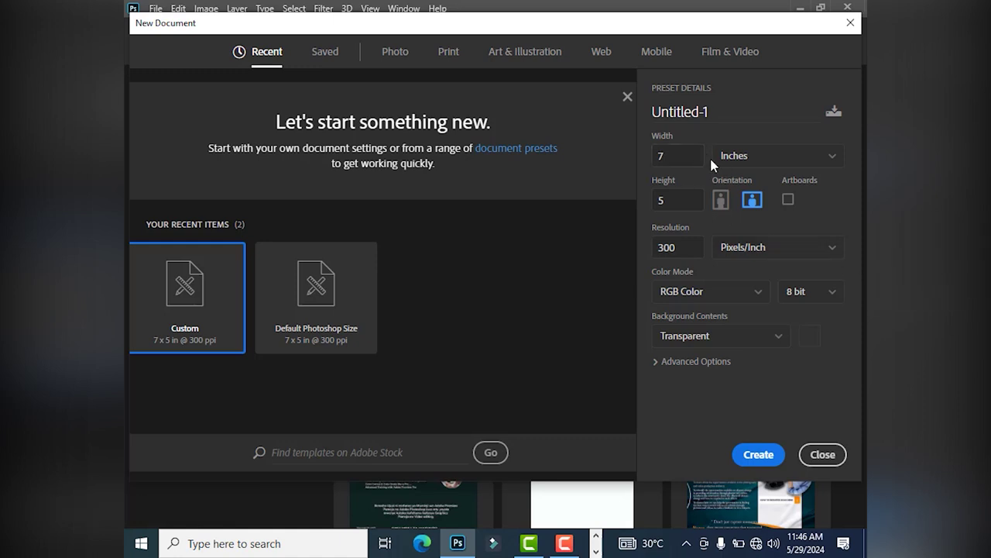
Step: Rename the new document from Untitled-1 to POSTER MPYA
click(712, 112)
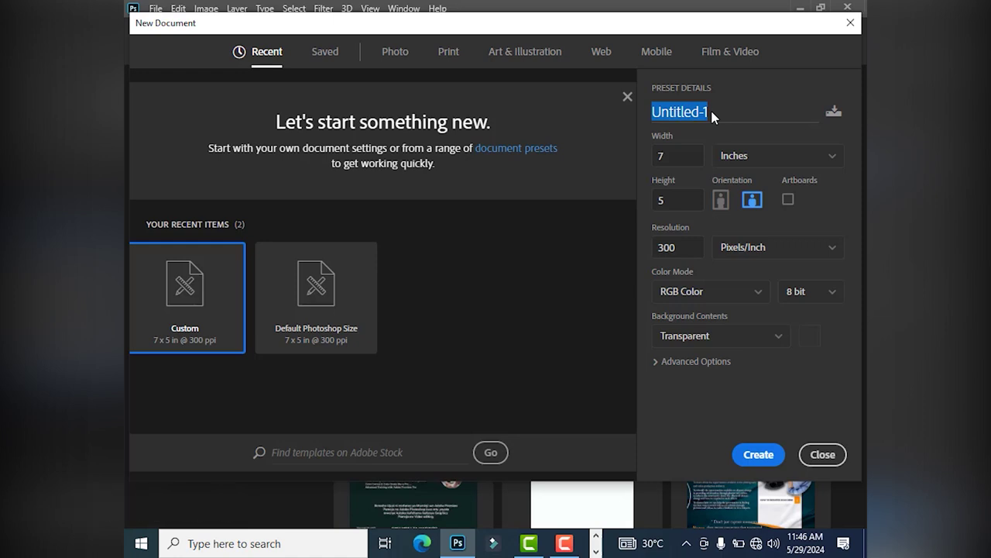
key(BackSpace)
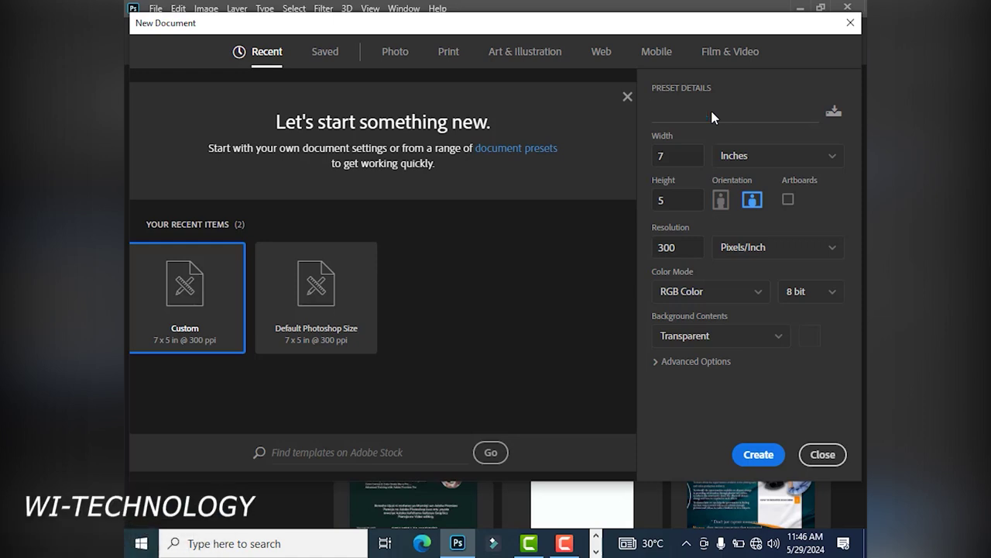
text(PO)
text(STER )
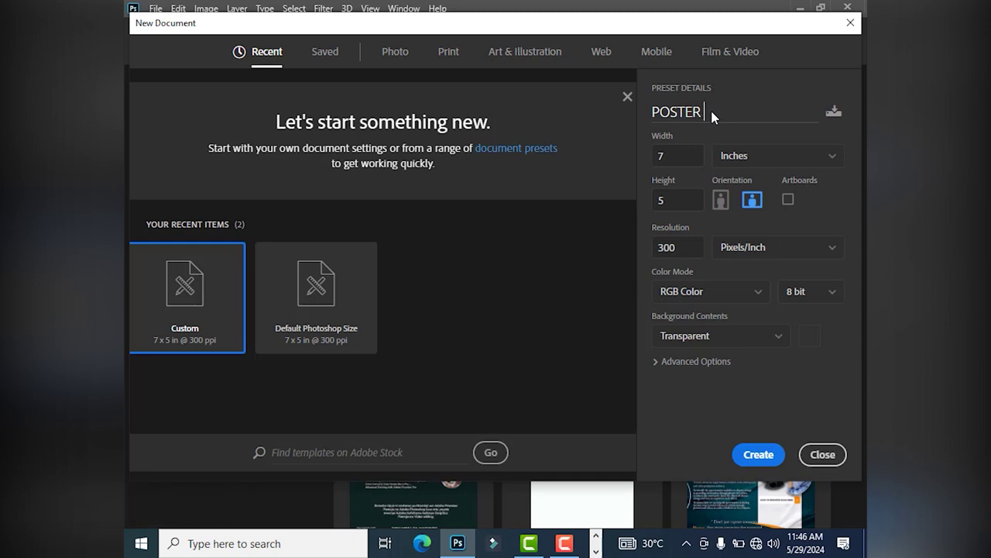
text(MPYA)
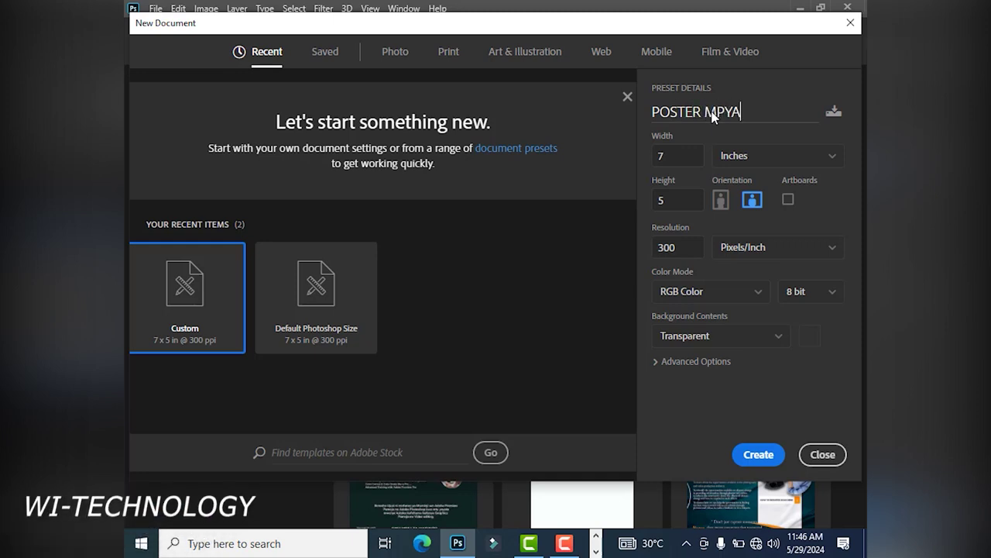
Step: Switch the size units to Pixels and set the width to 3000
click(692, 156)
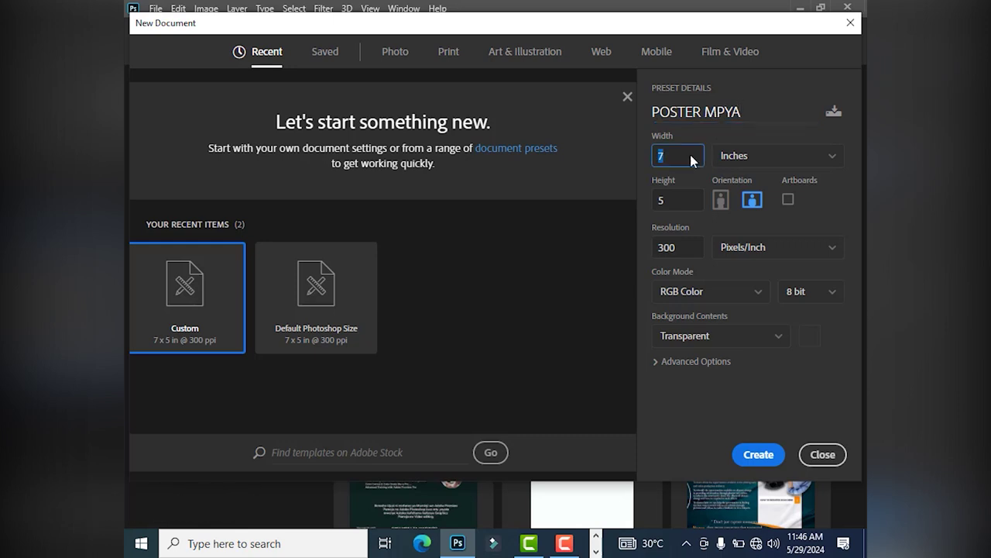
text(12)
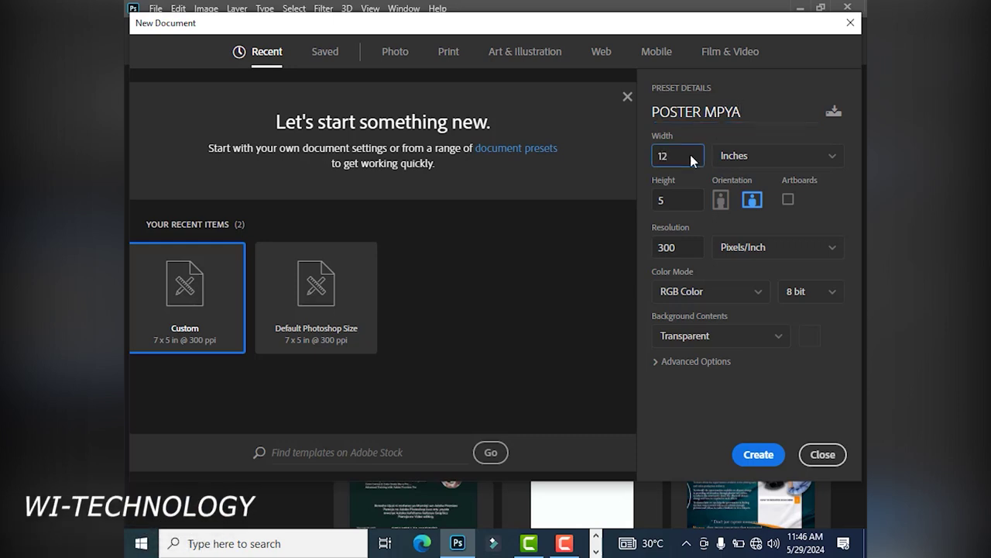
key(BackSpace)
text(9)
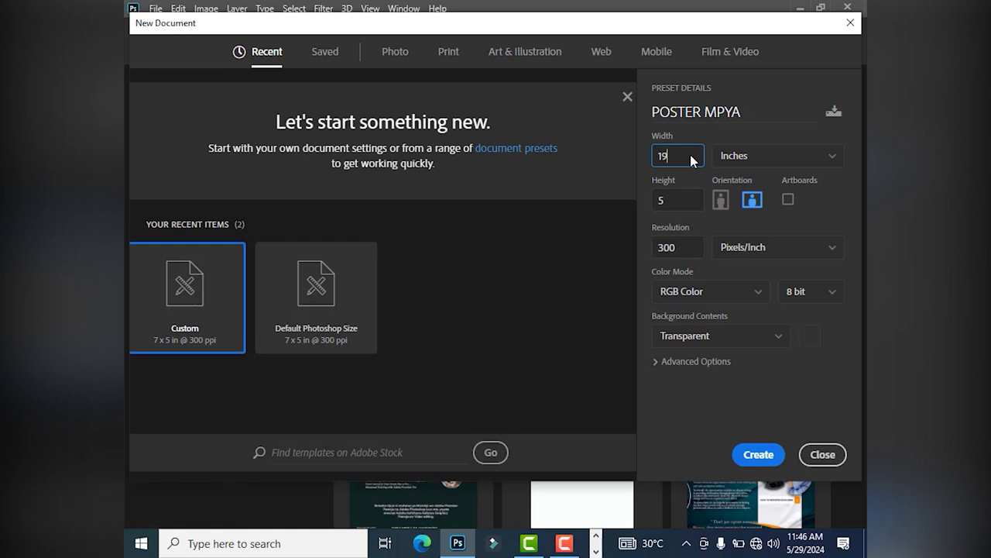
text(2)
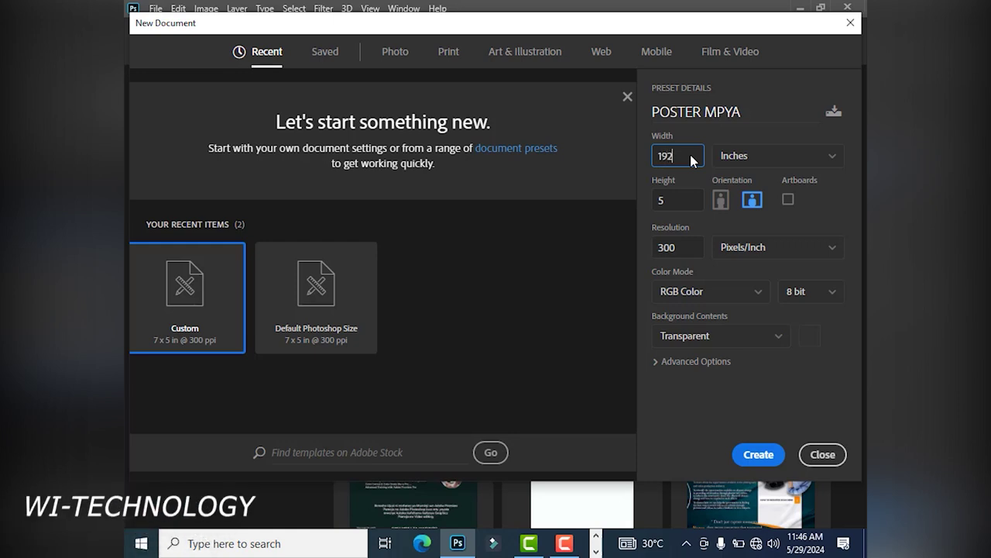
text(0)
click(822, 160)
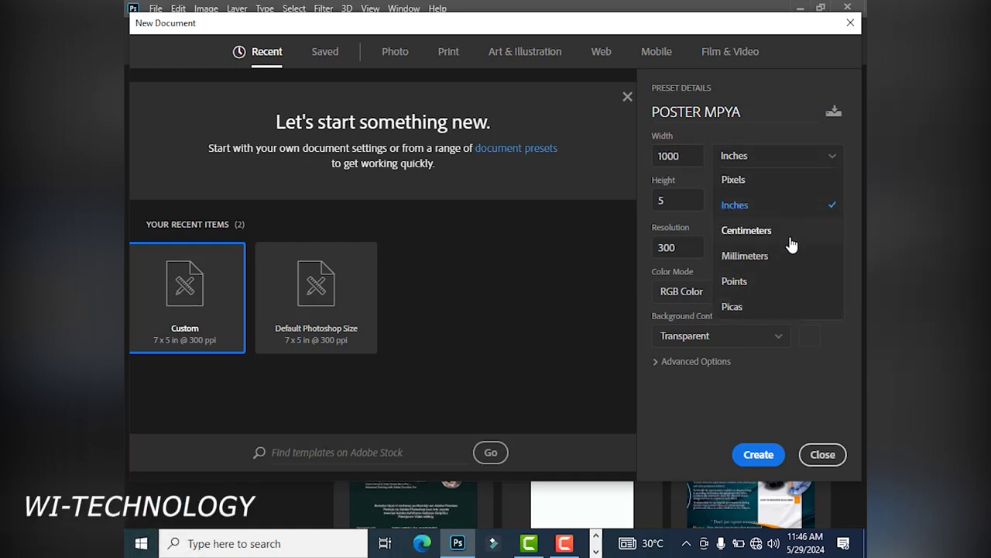
click(753, 179)
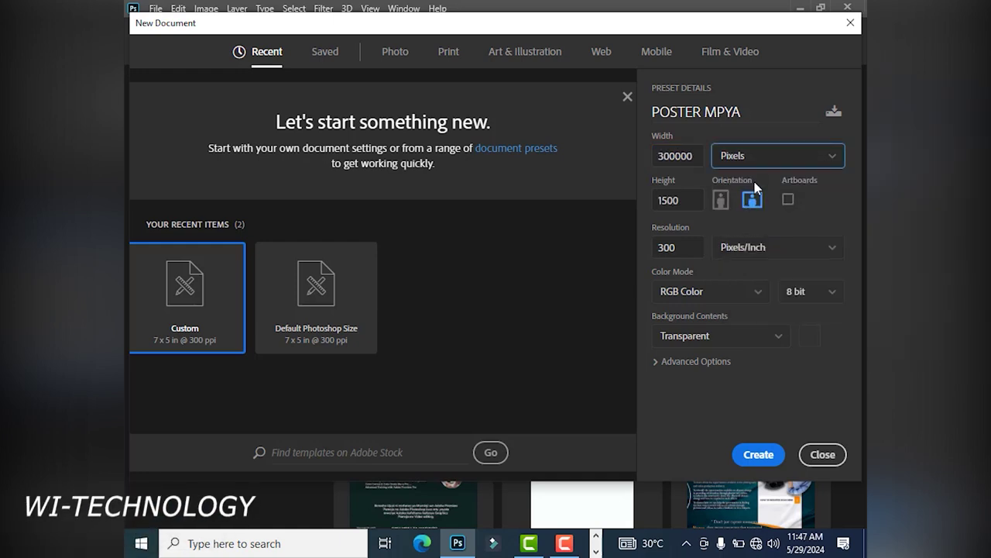
drag(697, 156, 650, 155)
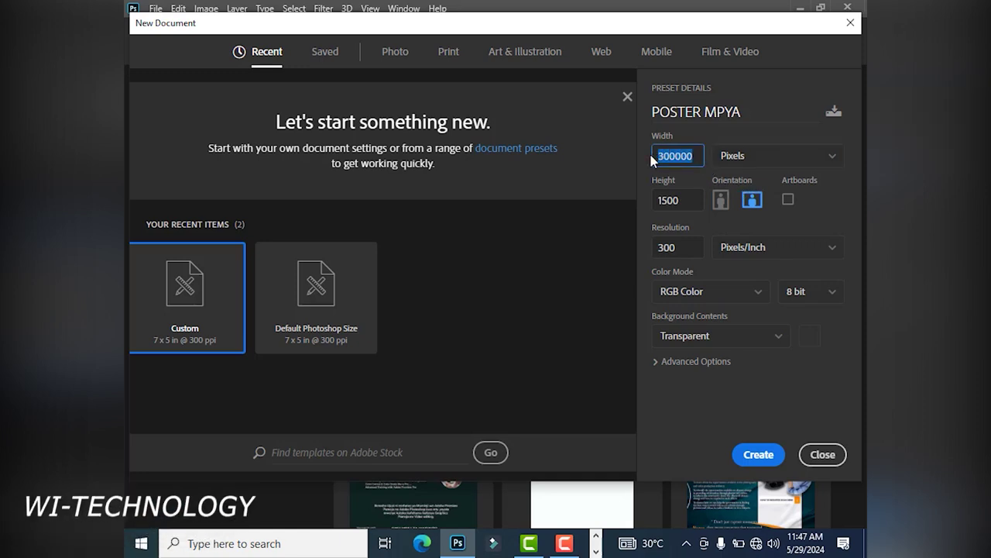
text(12)
key(BackSpace)
key(BackSpace)
text(30)
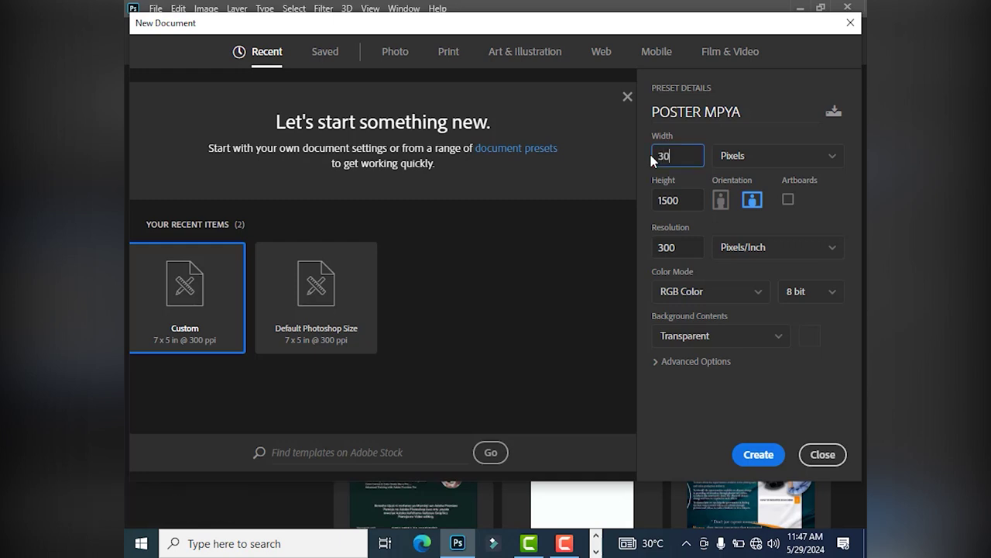
text(00)
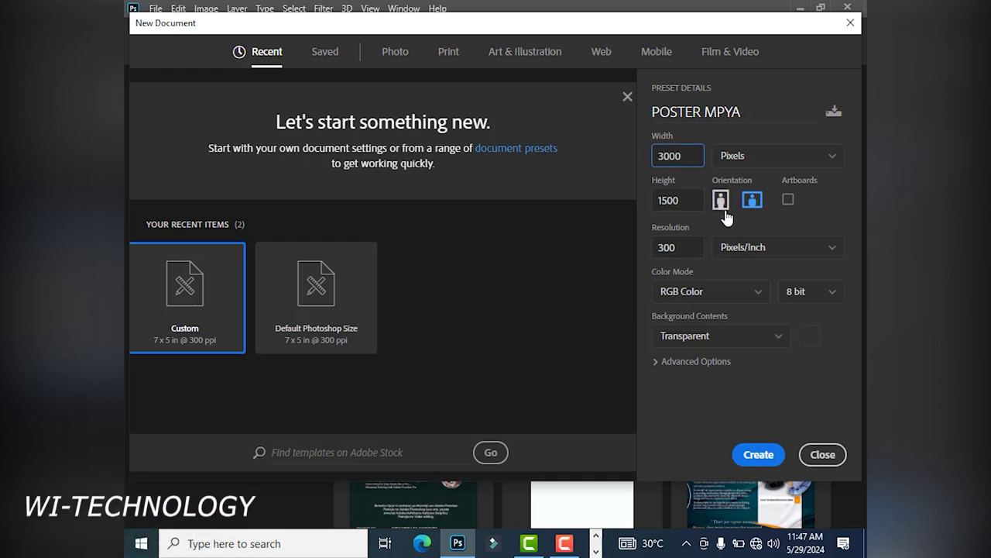
click(765, 159)
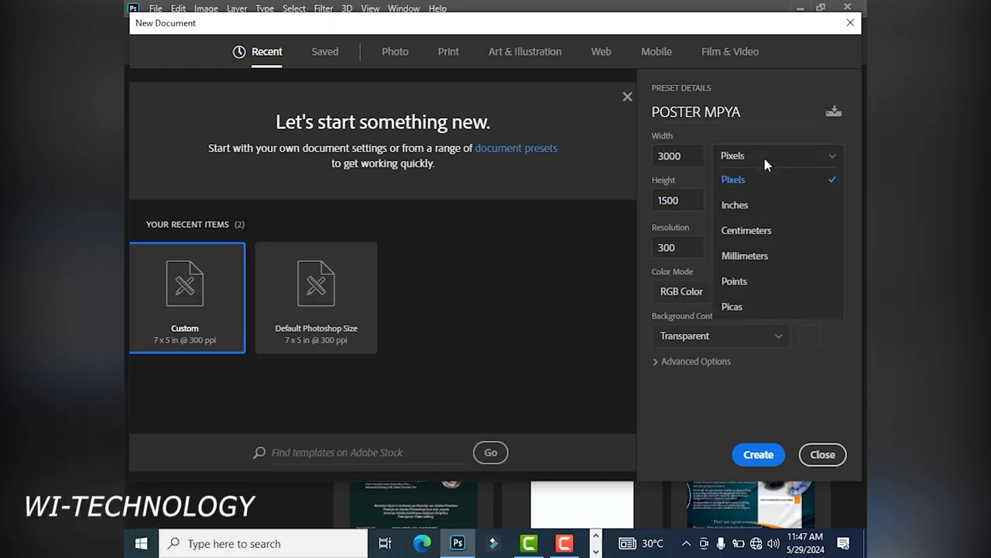
click(763, 156)
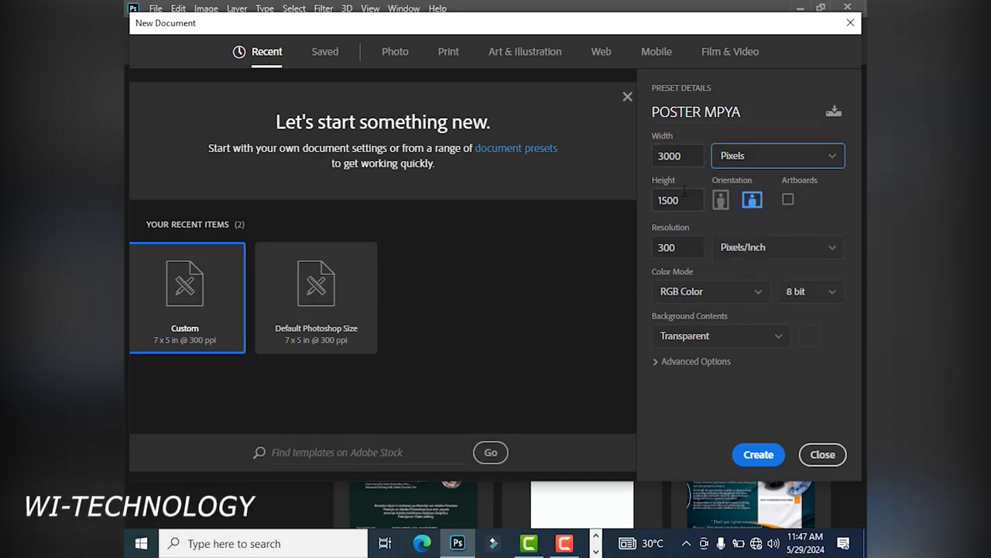
drag(684, 203, 650, 201)
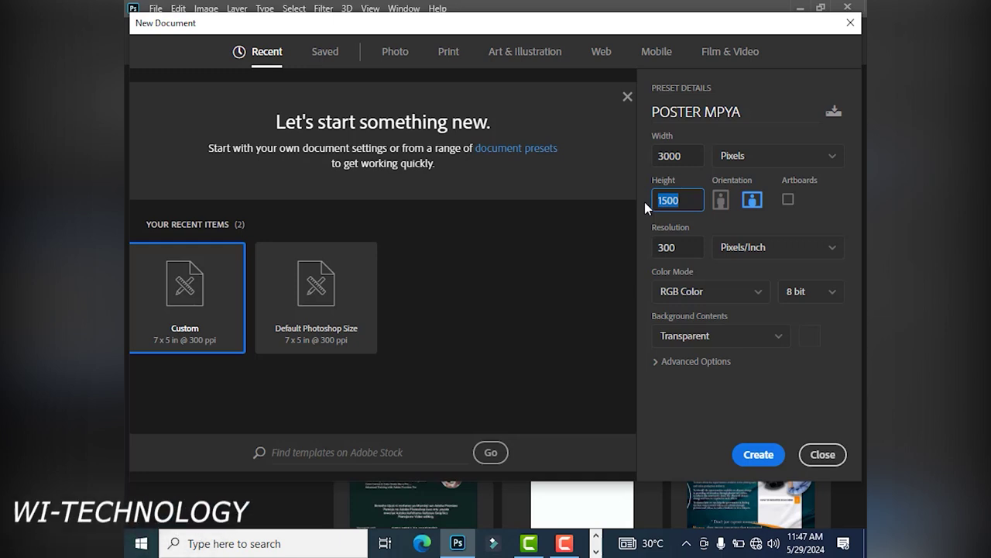
Step: Set the height to 2900 pixels and the resolution to 75 ppi
text(2900)
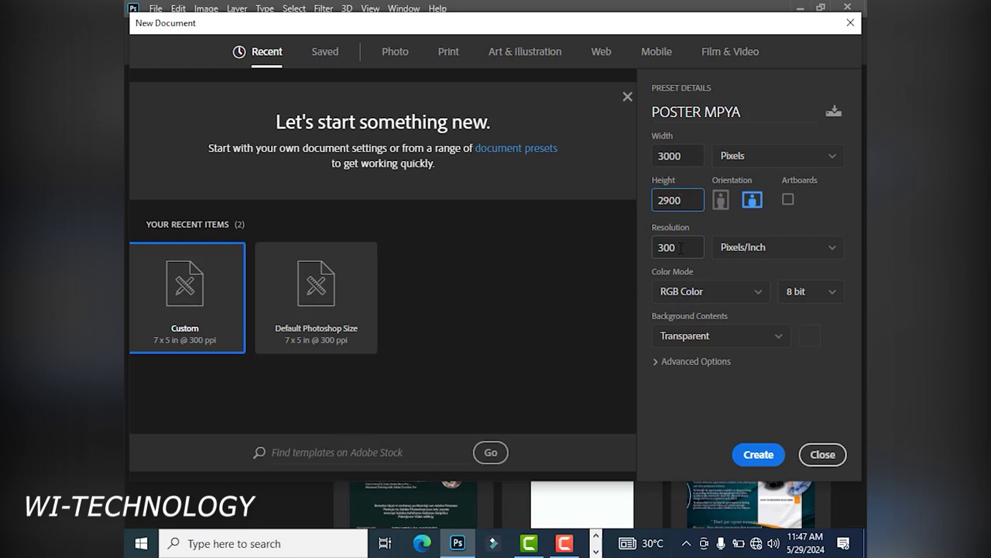
click(680, 247)
text(1)
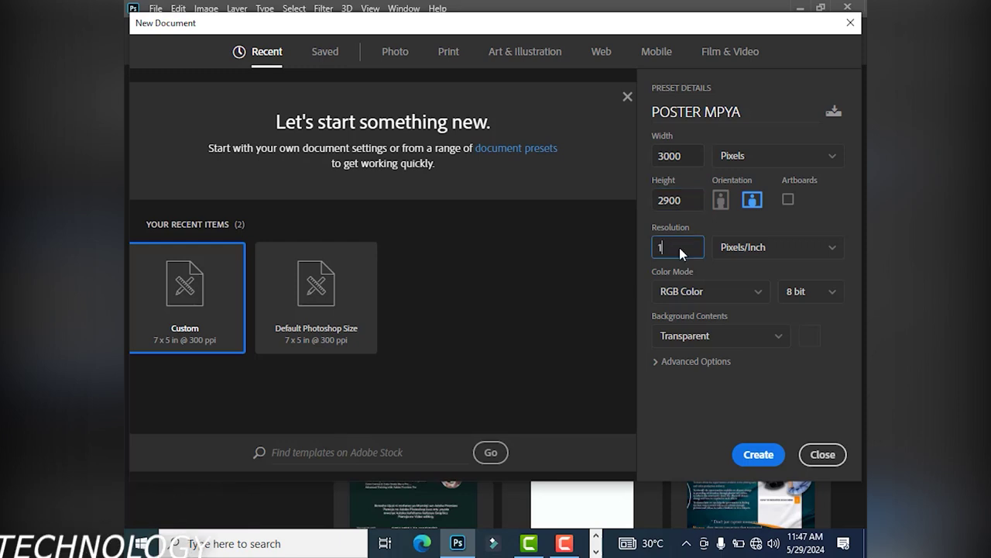
key(BackSpace)
text(7)
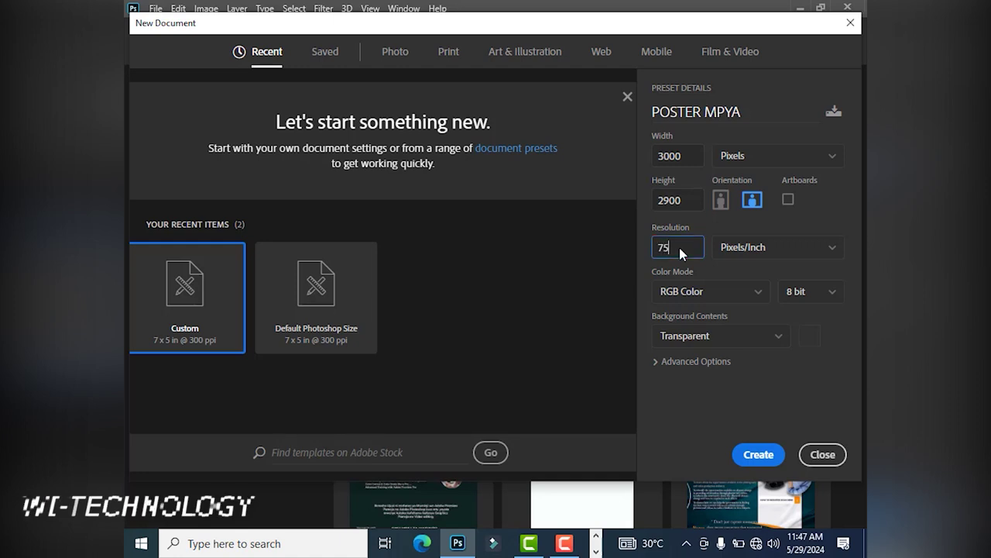
text(5)
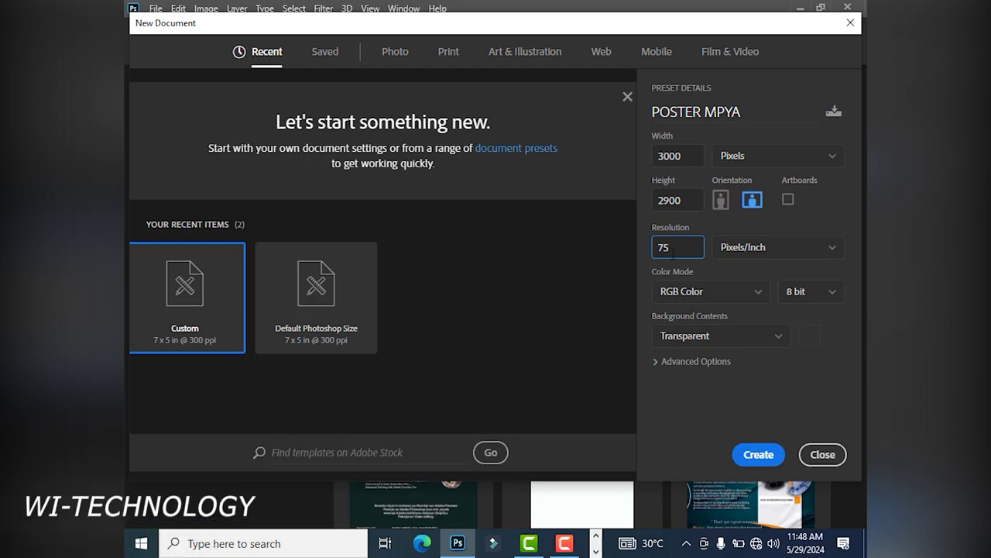
Step: Review the Color Mode options and keep RGB Color, 8 bit
click(757, 299)
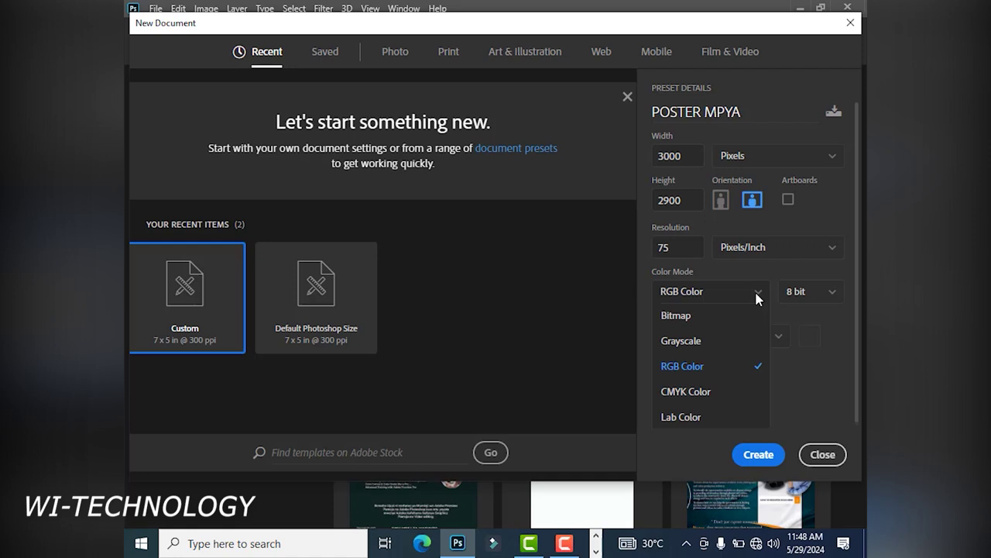
click(757, 298)
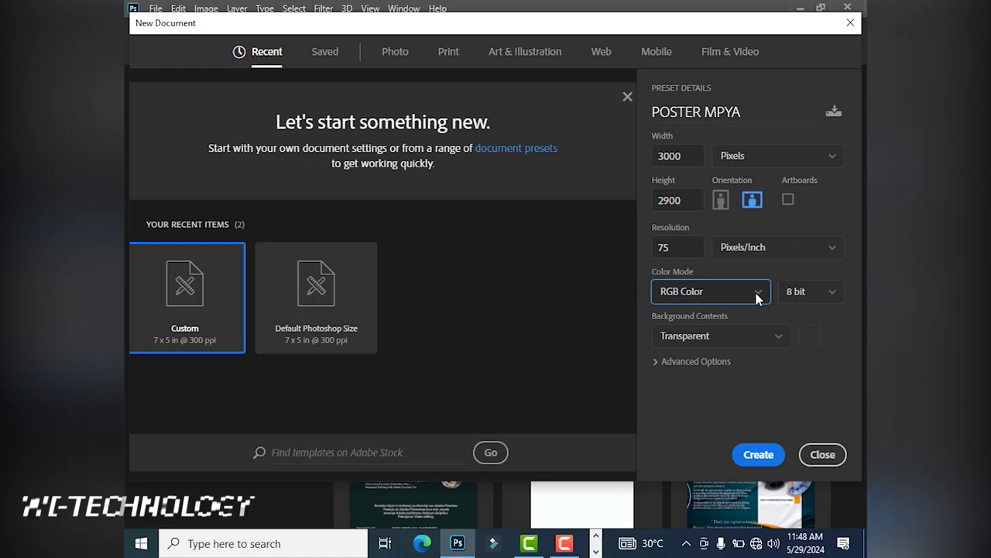
click(757, 297)
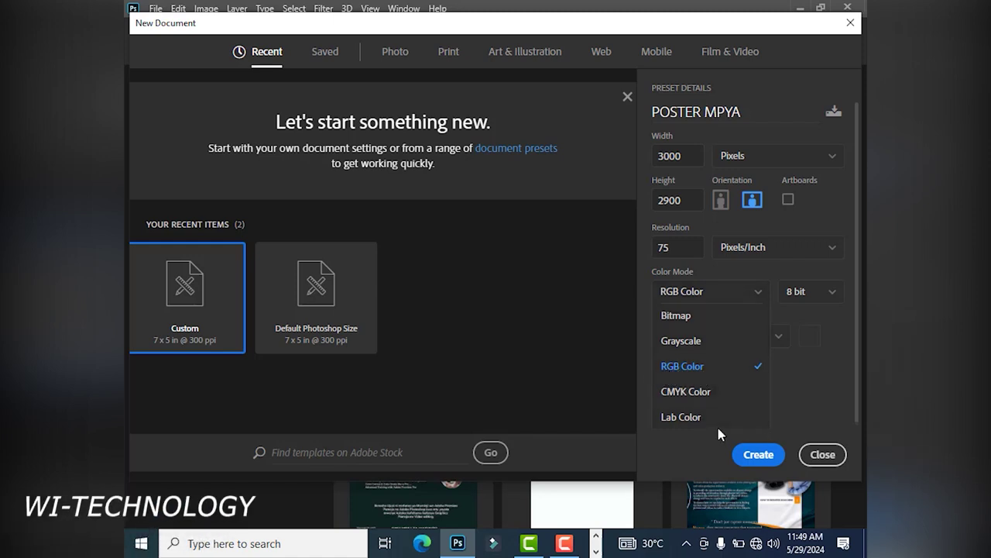
click(799, 391)
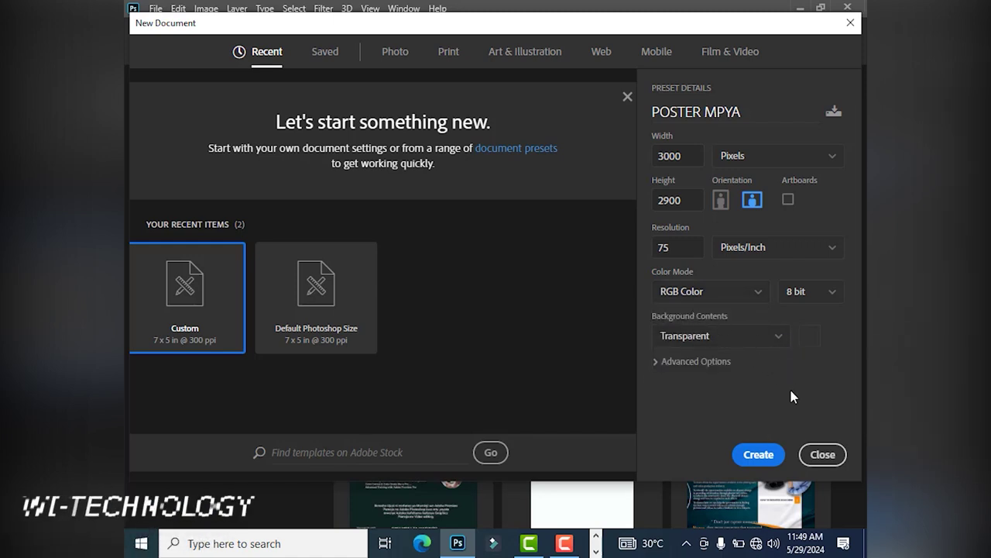
Step: Change Background Contents from Transparent to White
click(772, 338)
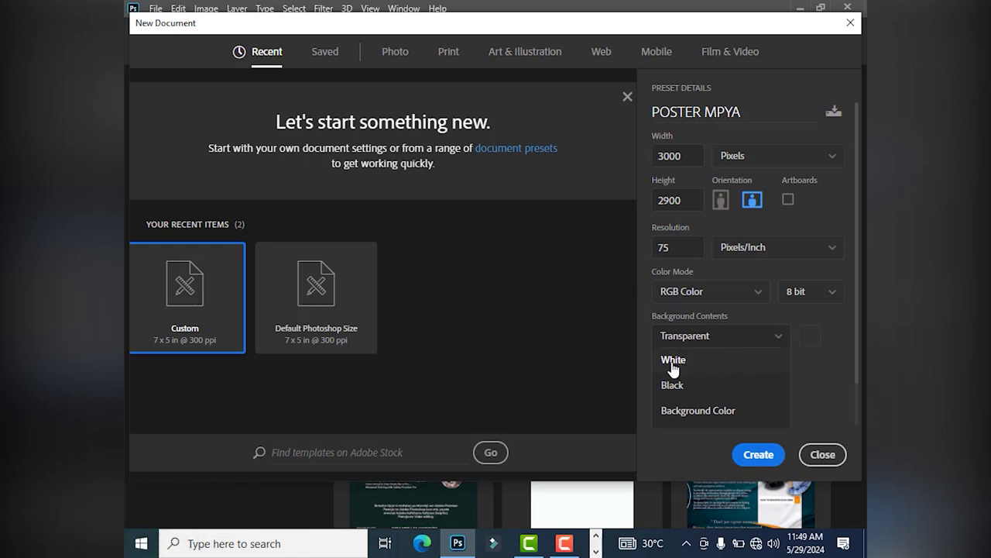
click(710, 359)
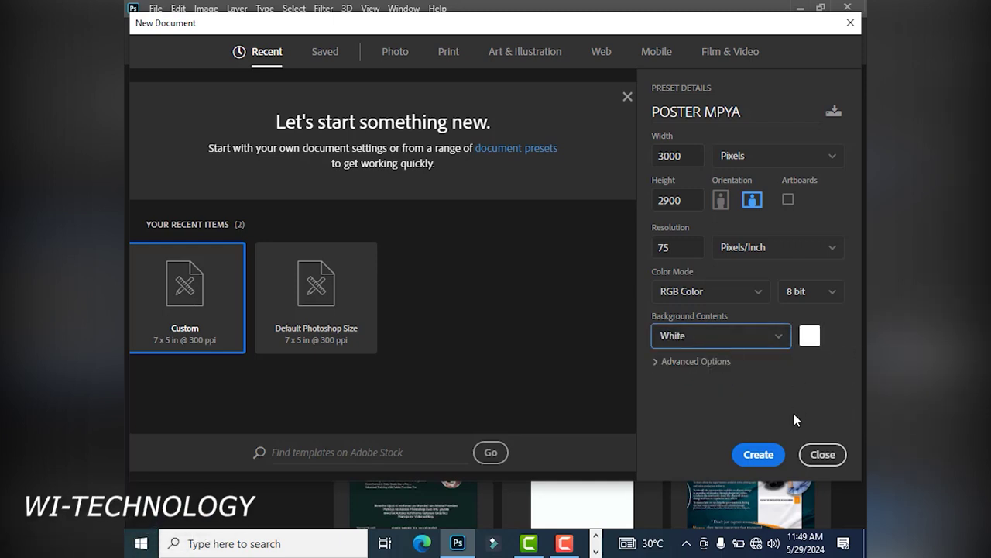
Step: Create the white 3000 x 2900 px, 75 ppi POSTER MPYA canvas
click(759, 455)
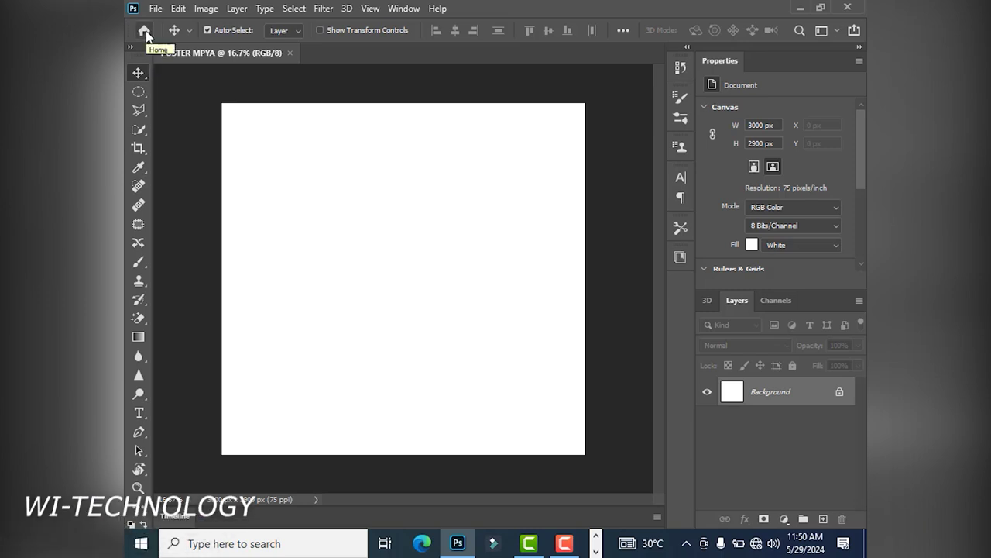
click(145, 31)
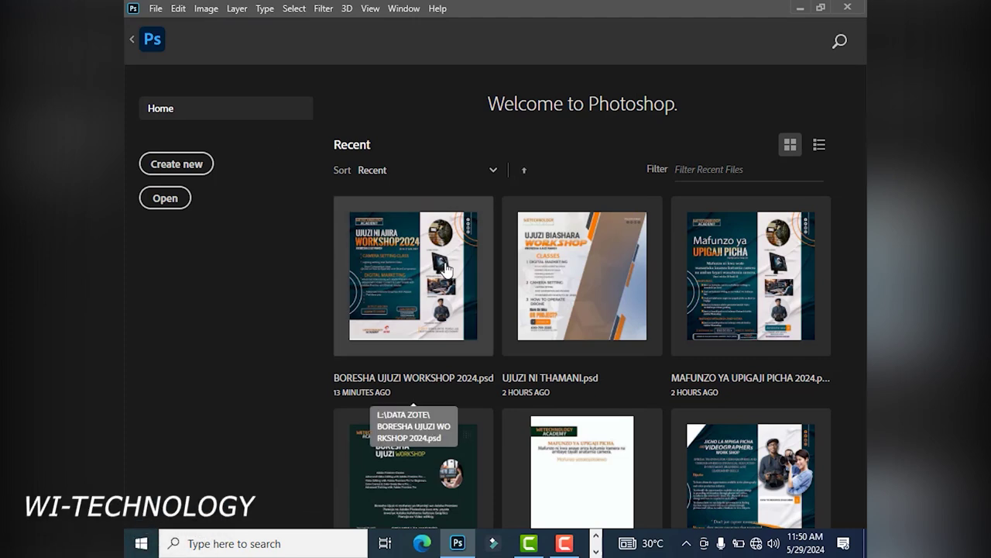
click(132, 38)
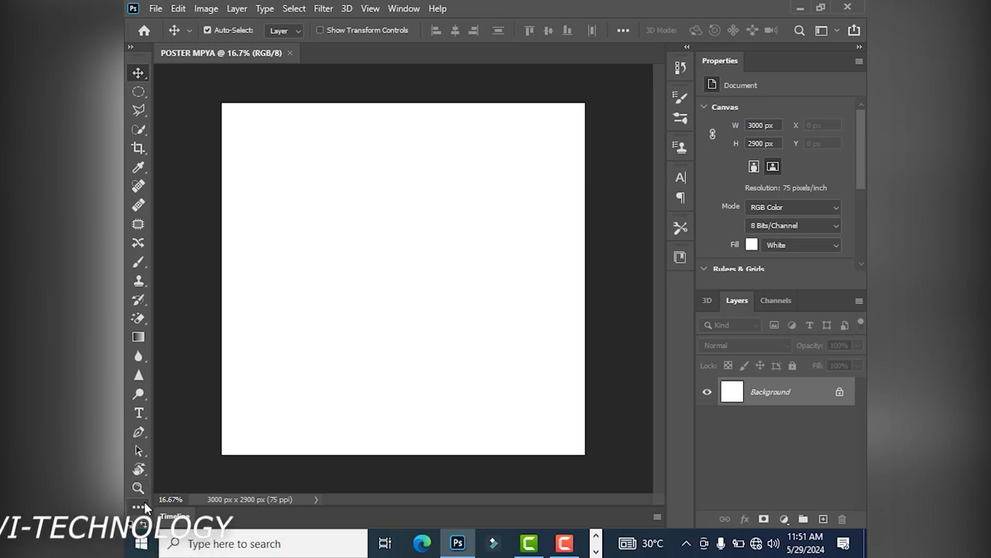
Step: Draw a black 3006 x 408 px rectangle band across the canvas bottom with the Rectangle Tool
key(u)
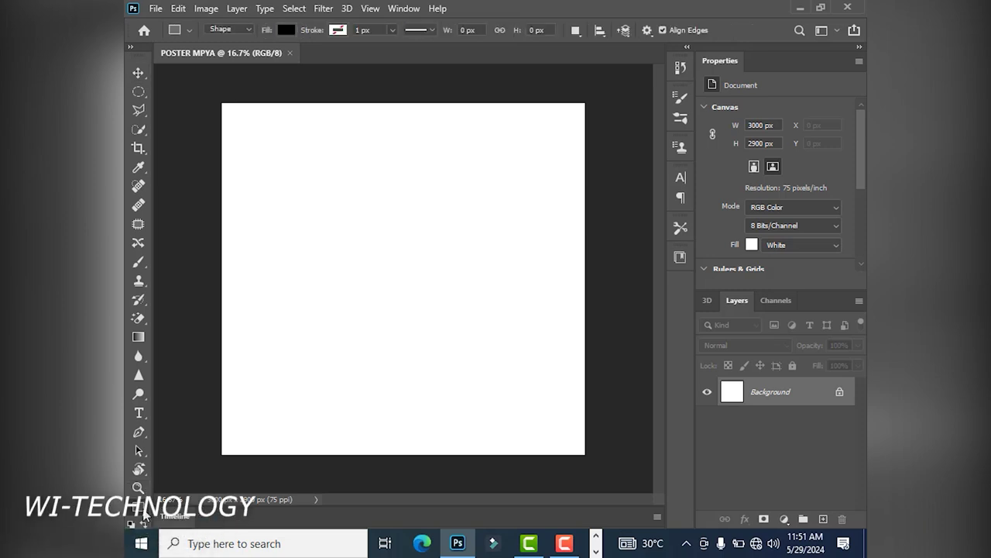
click(145, 509)
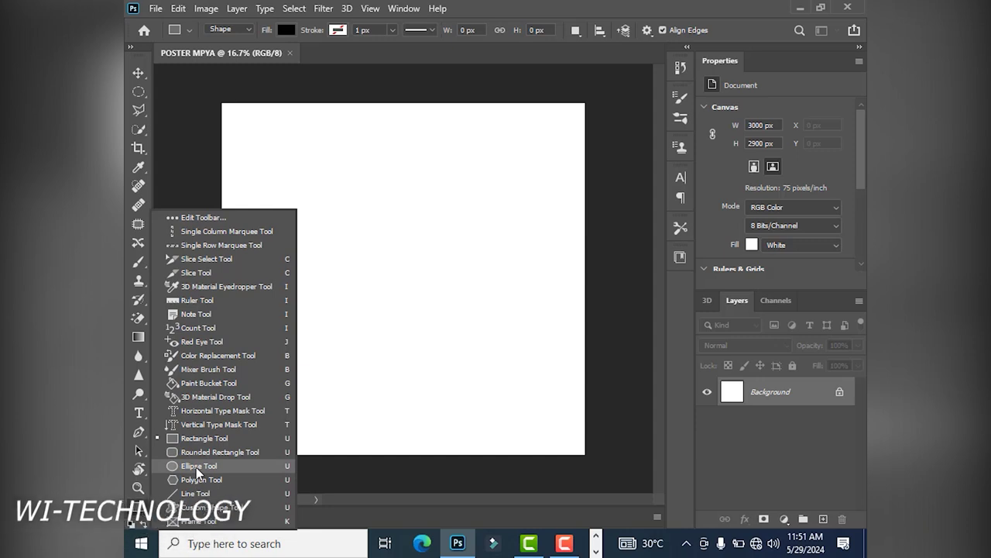
click(209, 440)
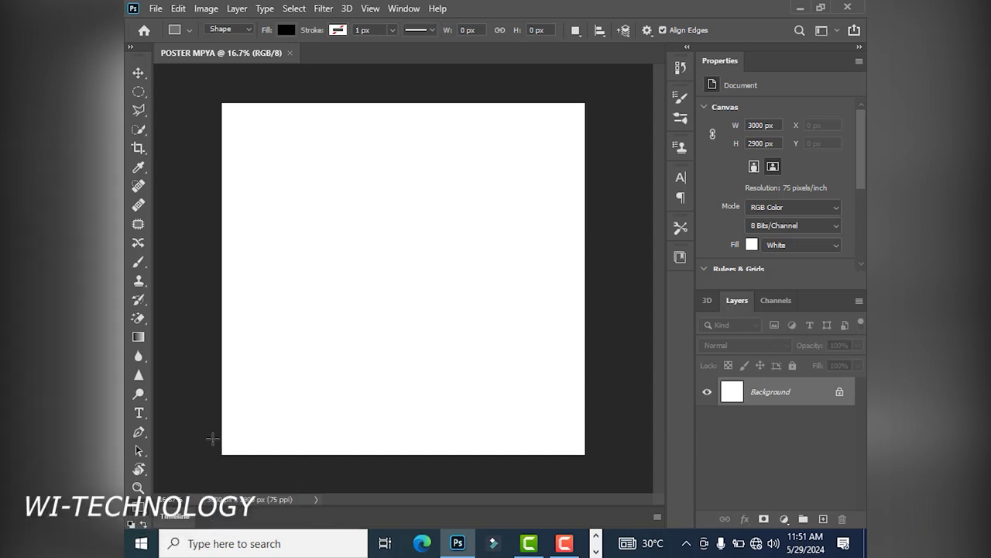
drag(221, 409, 584, 457)
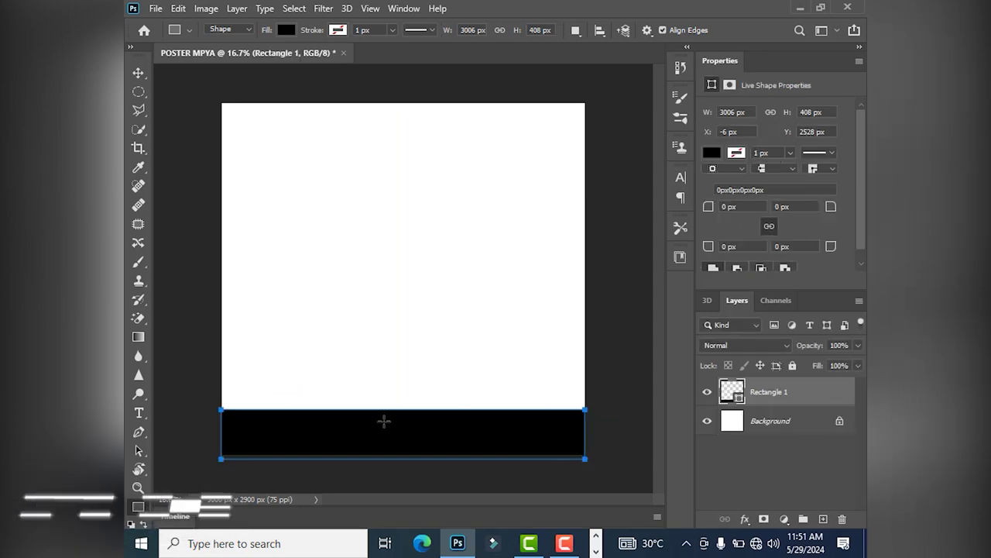
click(138, 72)
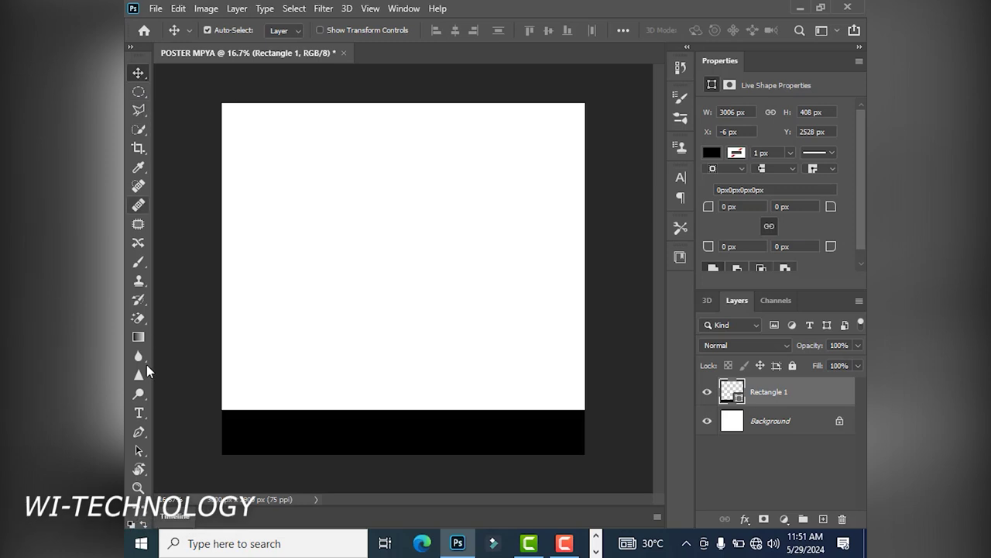
click(138, 511)
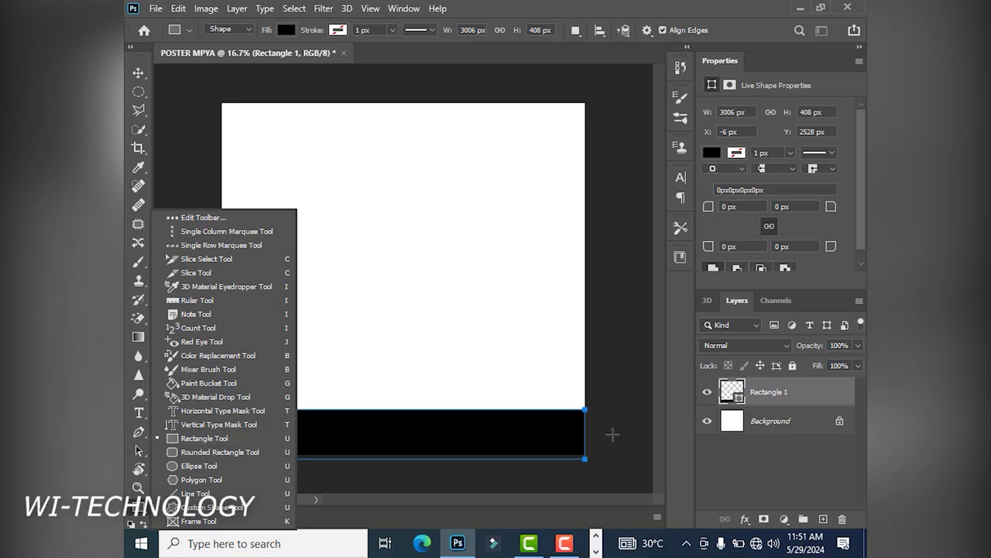
click(140, 73)
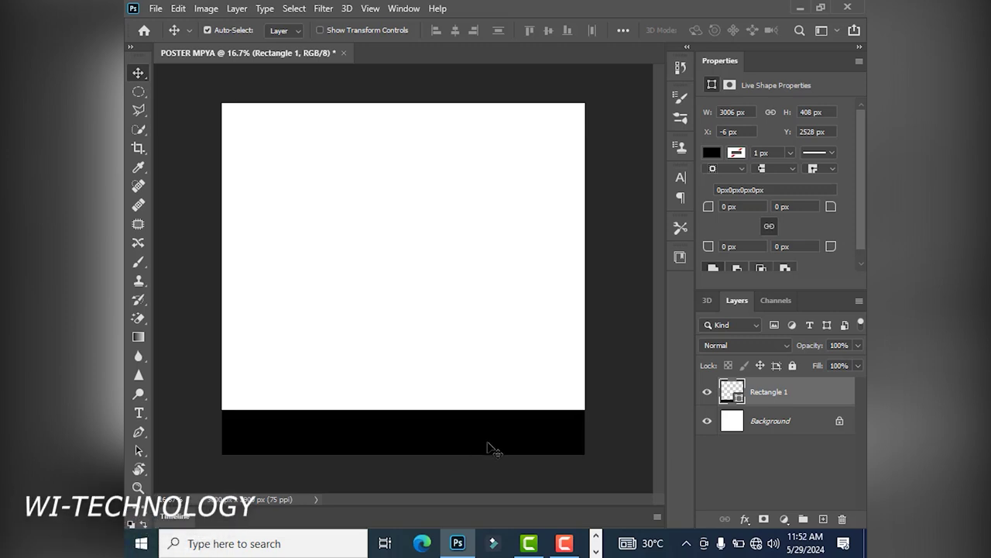
Step: Enable a Color Overlay on Rectangle 1 through its Blending Options
right_click(787, 399)
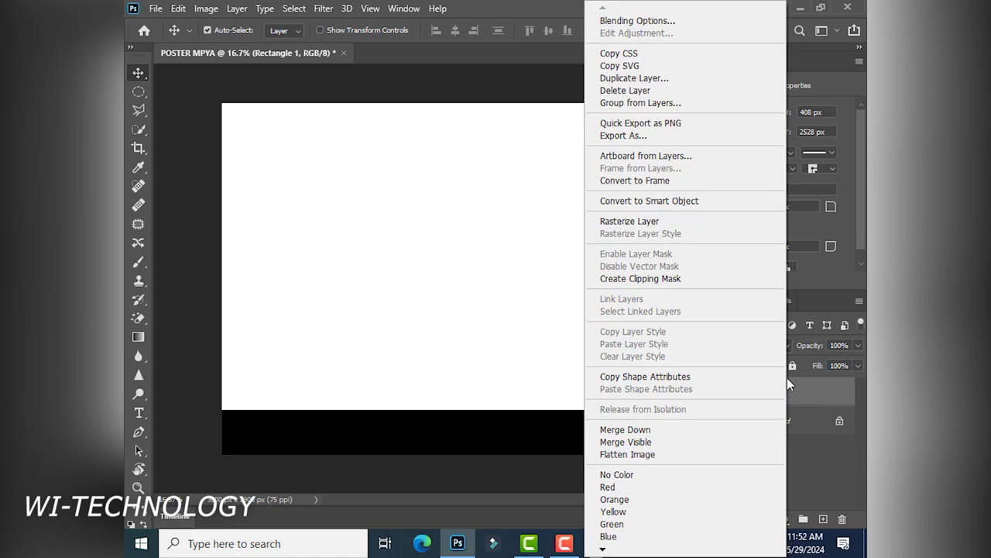
click(652, 20)
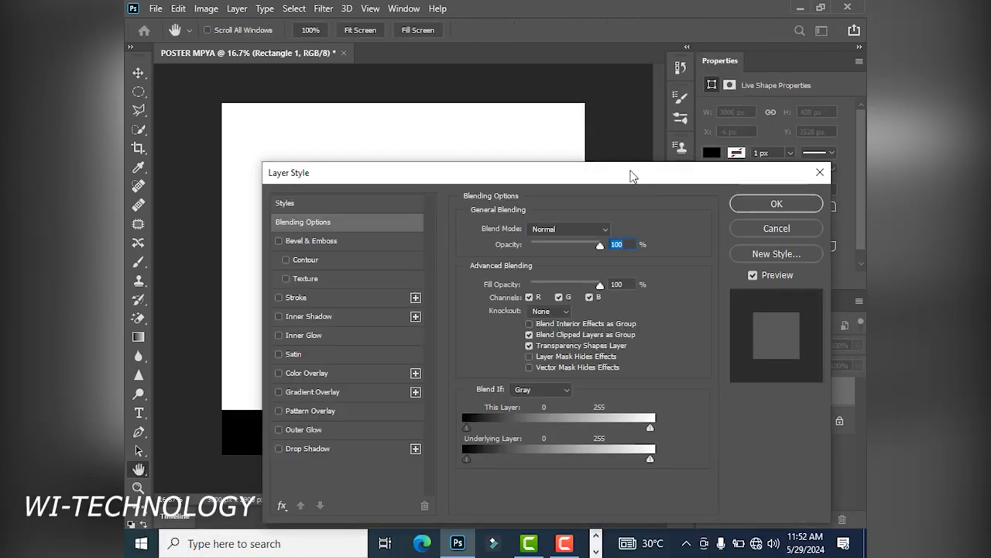
drag(630, 174, 644, 120)
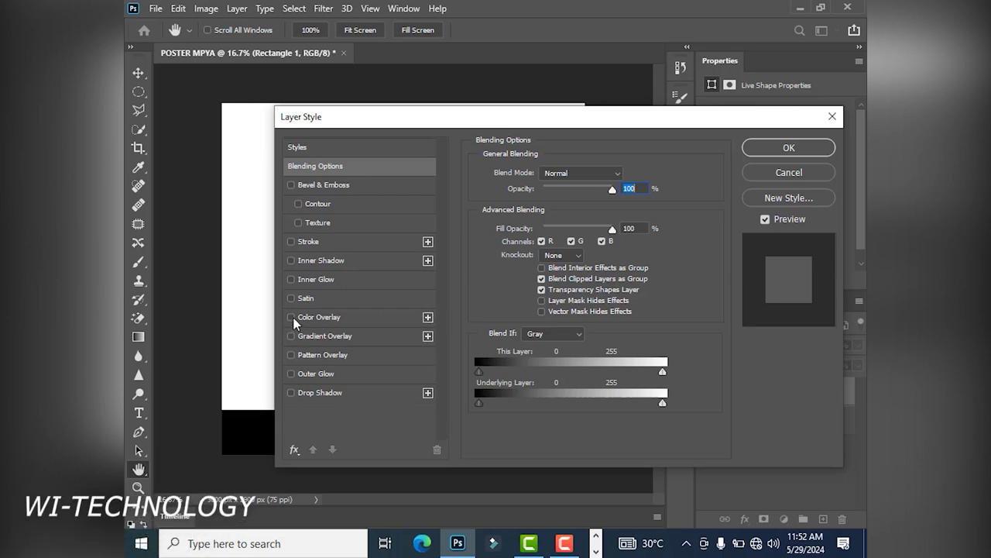
click(292, 318)
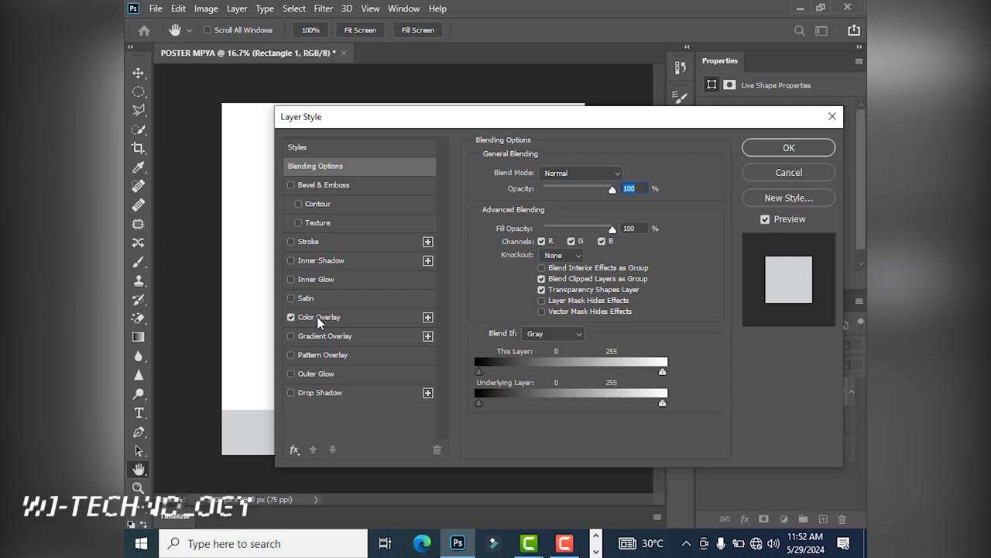
click(340, 317)
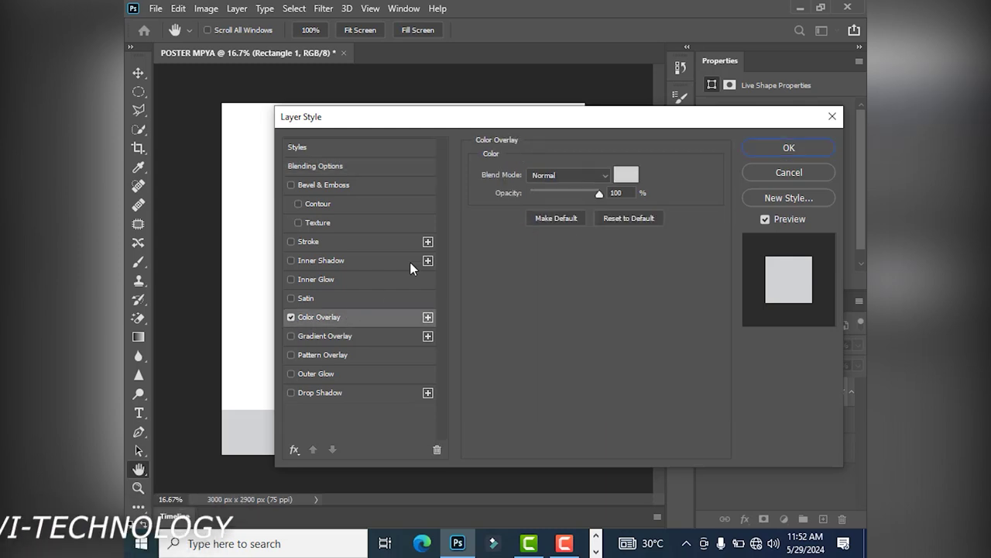
Step: Set the overlay colour to PANTONE 3435 C dark green and apply it
click(623, 176)
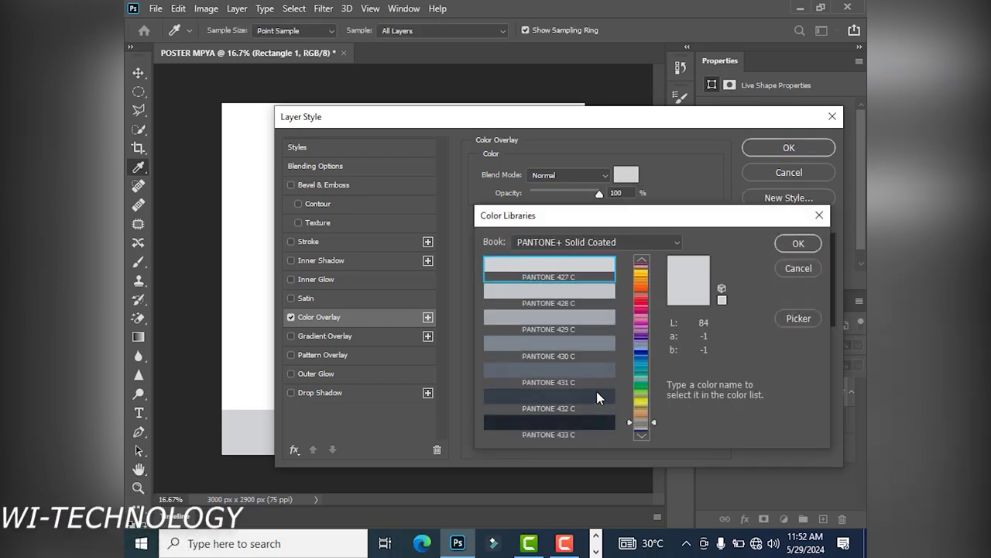
click(607, 395)
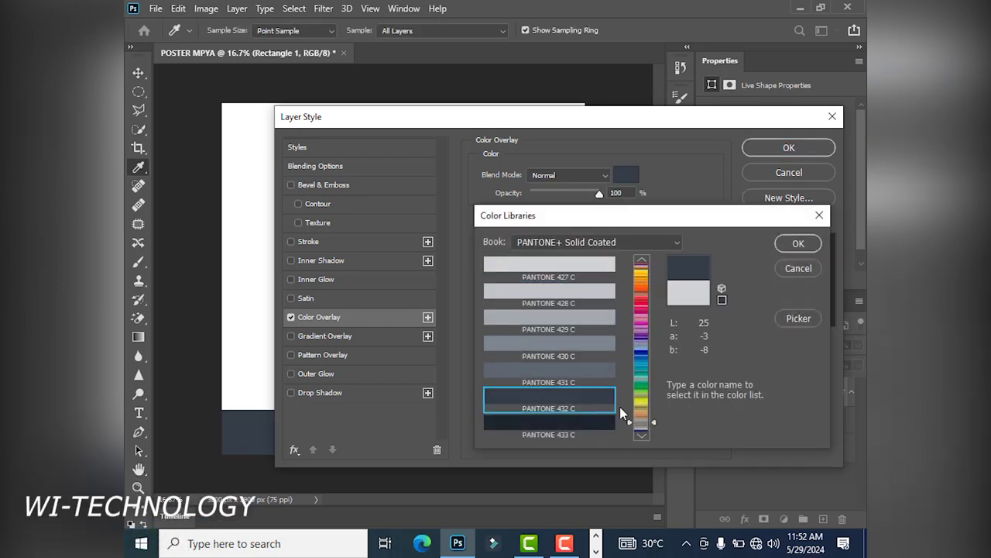
click(642, 385)
click(601, 419)
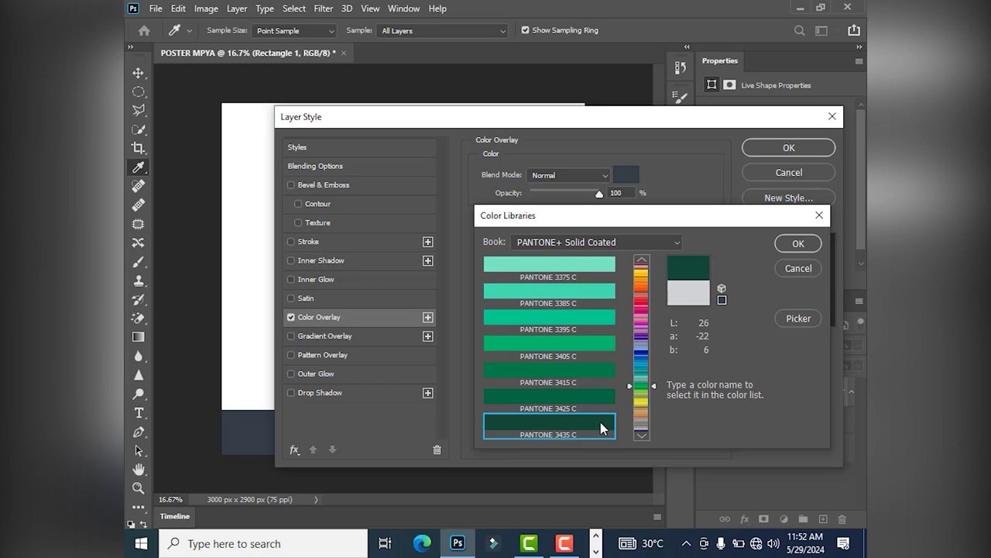
click(799, 243)
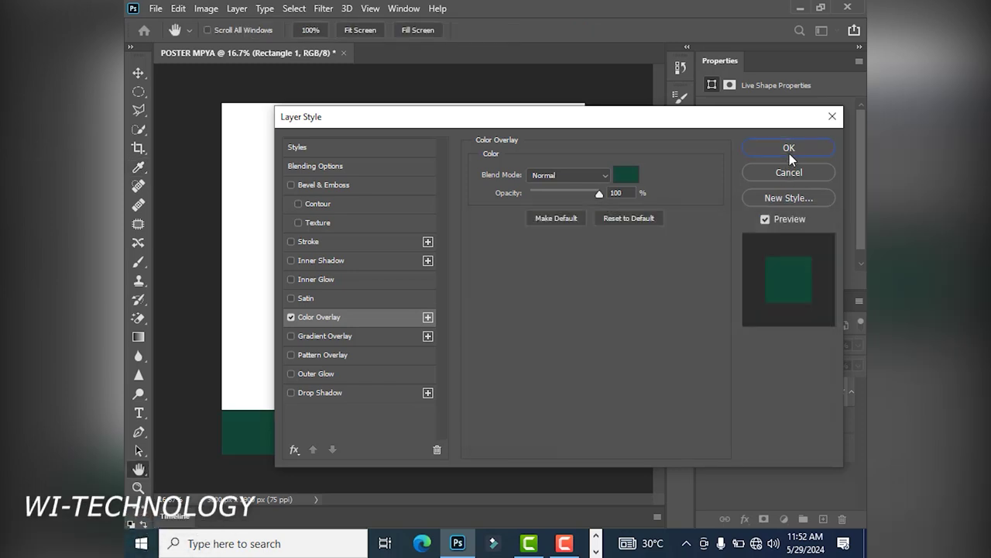
click(789, 148)
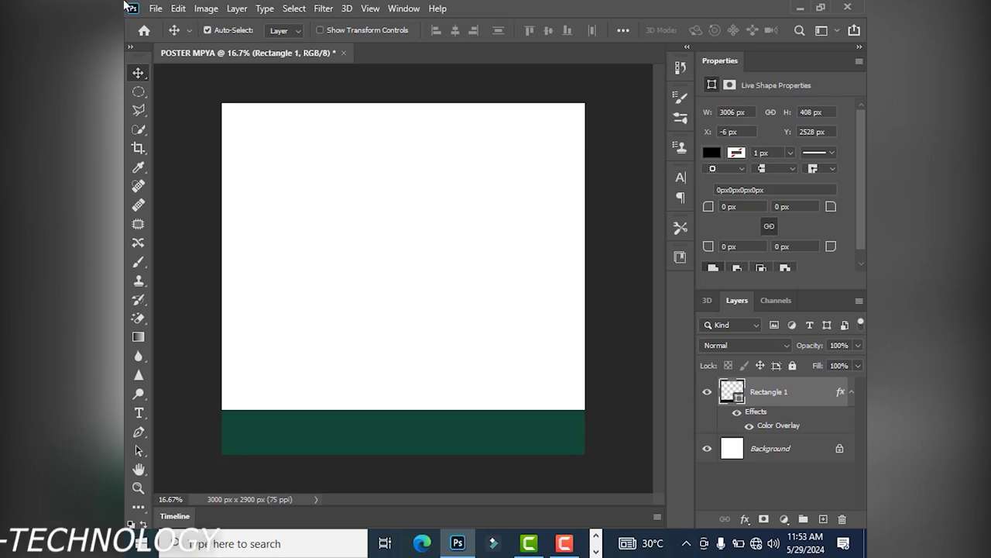
Step: Duplicate Rectangle 1 and drag the green copy band to the canvas top
click(157, 8)
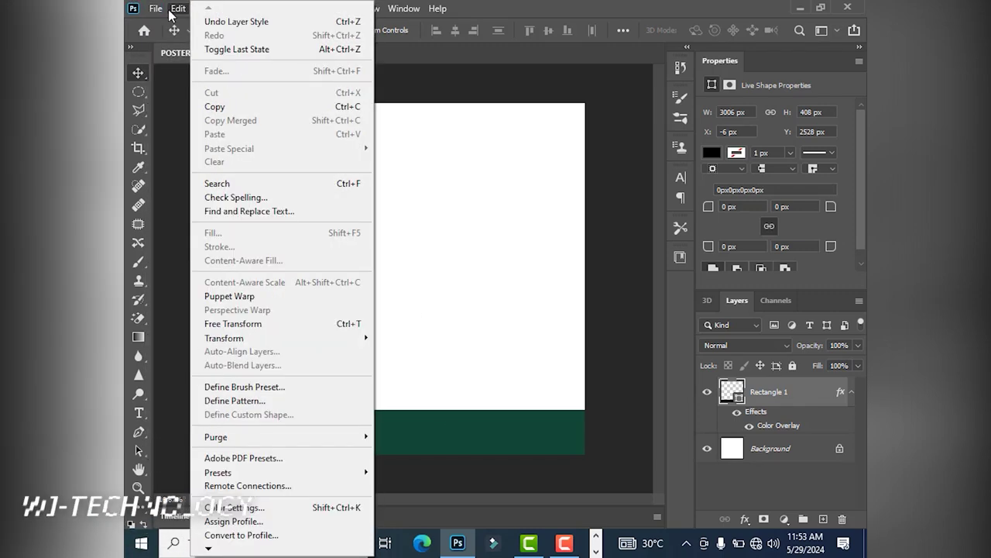
click(219, 104)
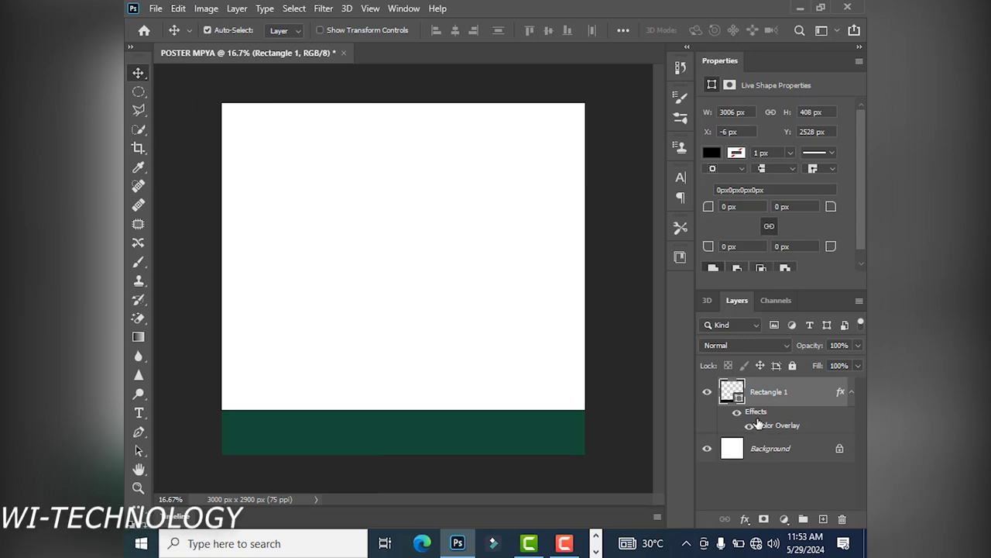
right_click(789, 395)
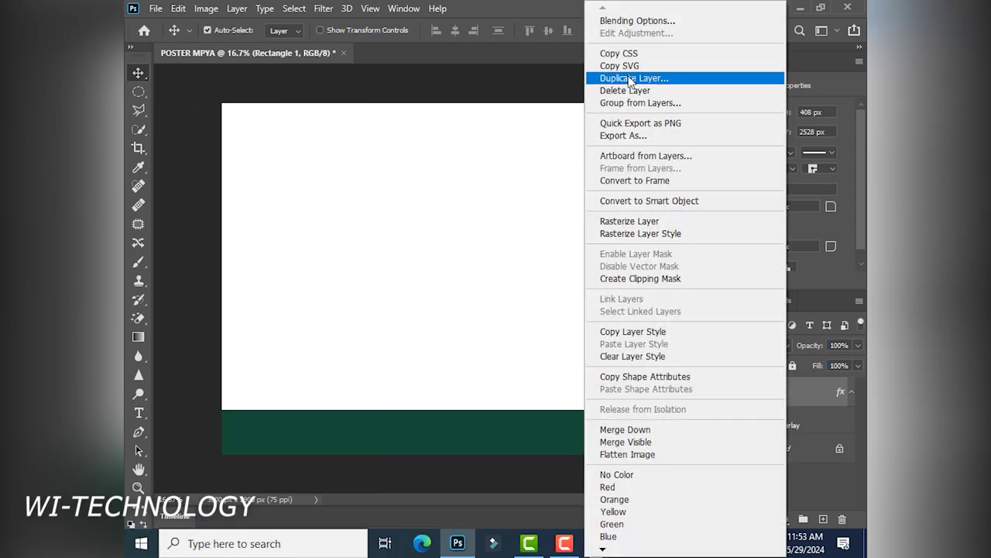
click(630, 79)
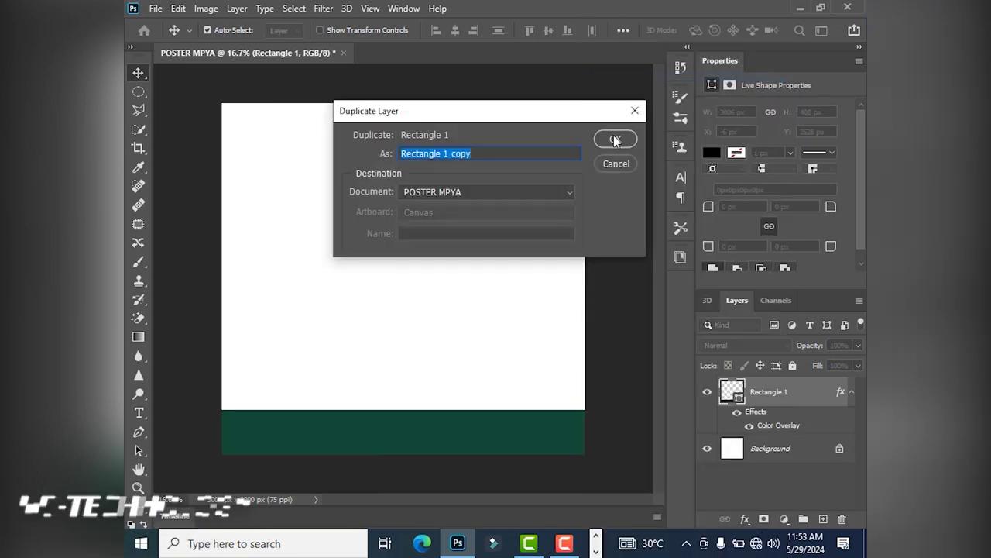
click(614, 136)
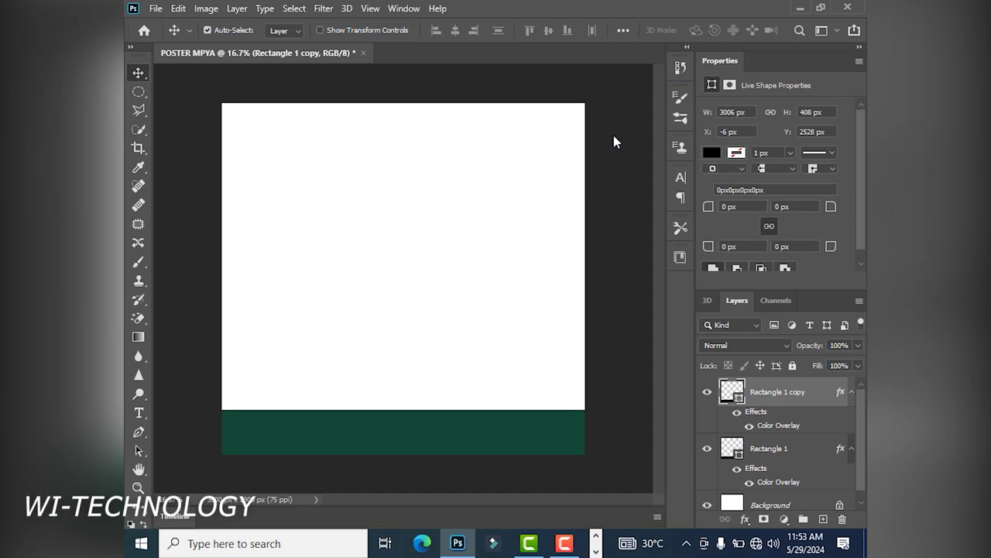
drag(468, 435, 467, 135)
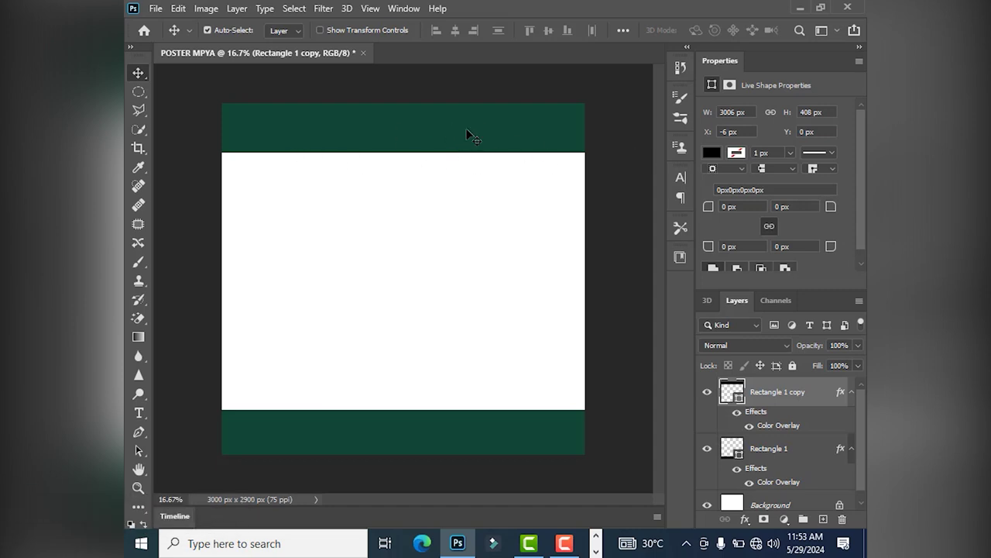
Step: Add the white heading 'MWKA HUU NI MGUMU SANA' in the top green band and centre it
click(138, 415)
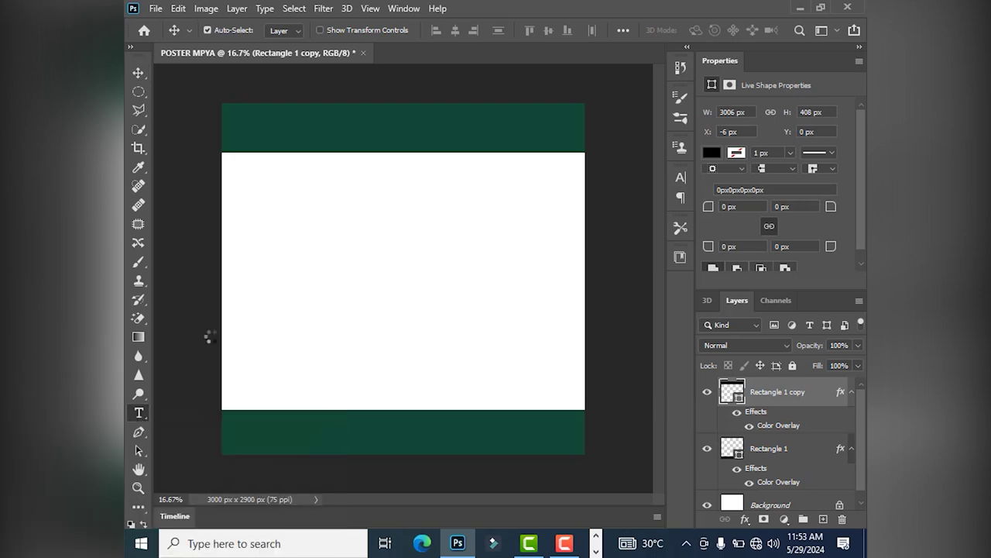
click(363, 128)
click(427, 140)
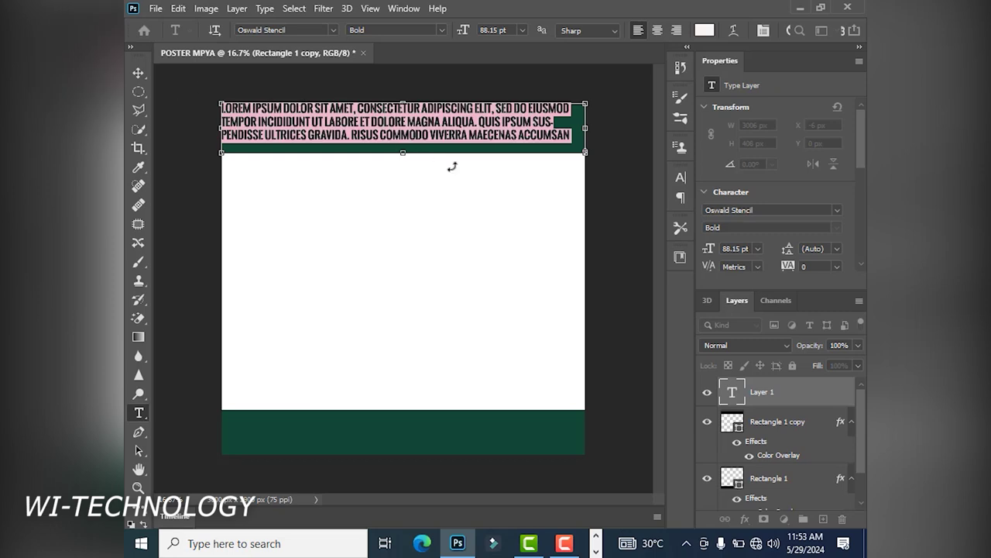
key(BackSpace)
text(MW)
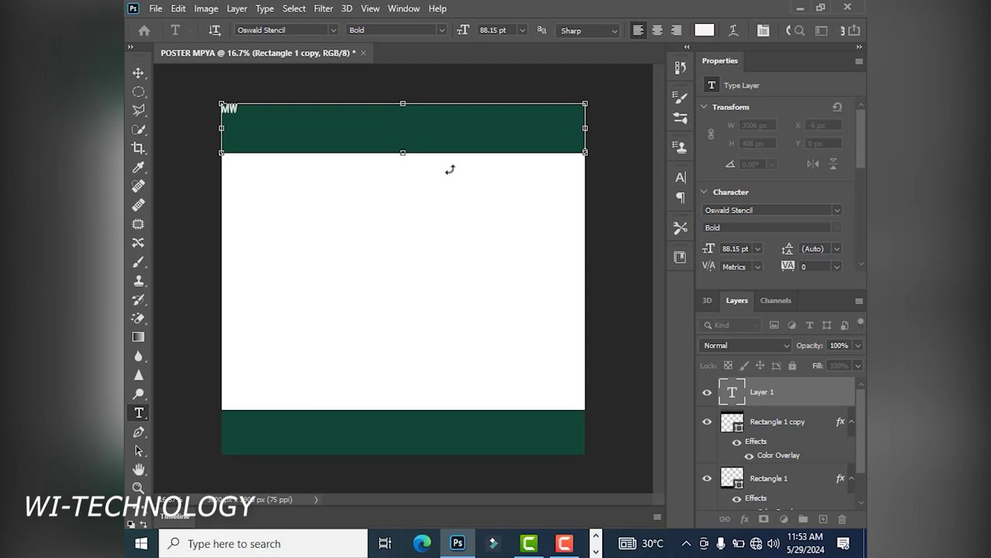
text(KAH)
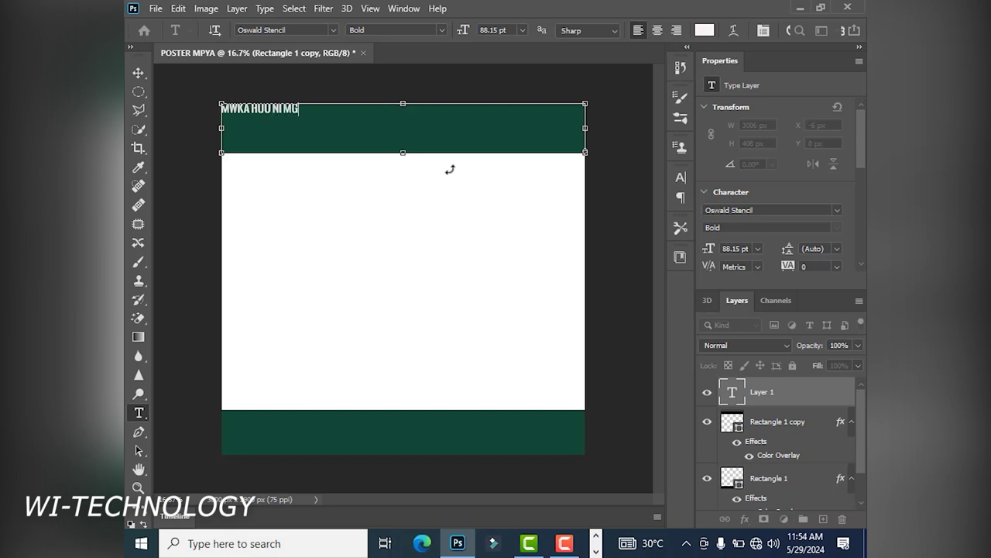
text(MU SANA)
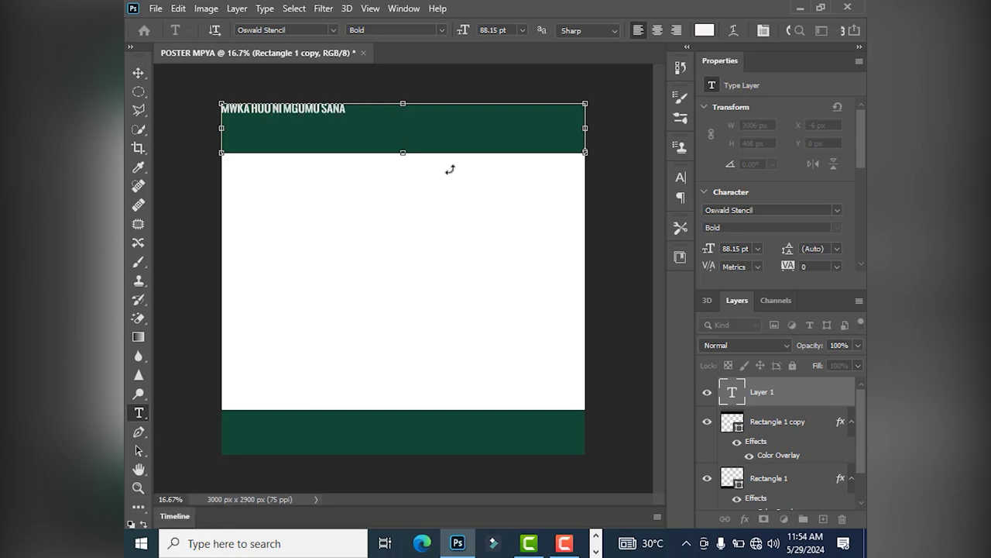
click(138, 72)
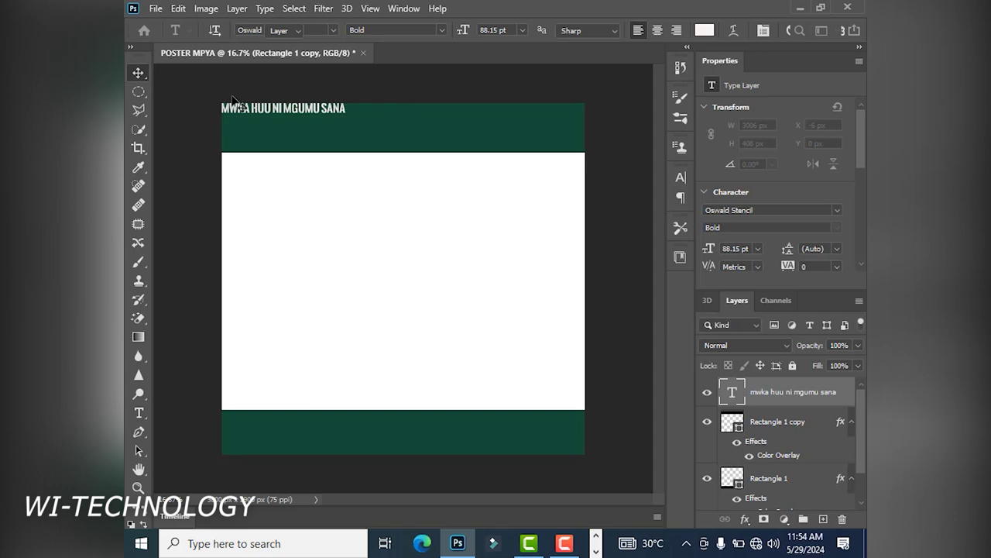
drag(256, 111, 369, 135)
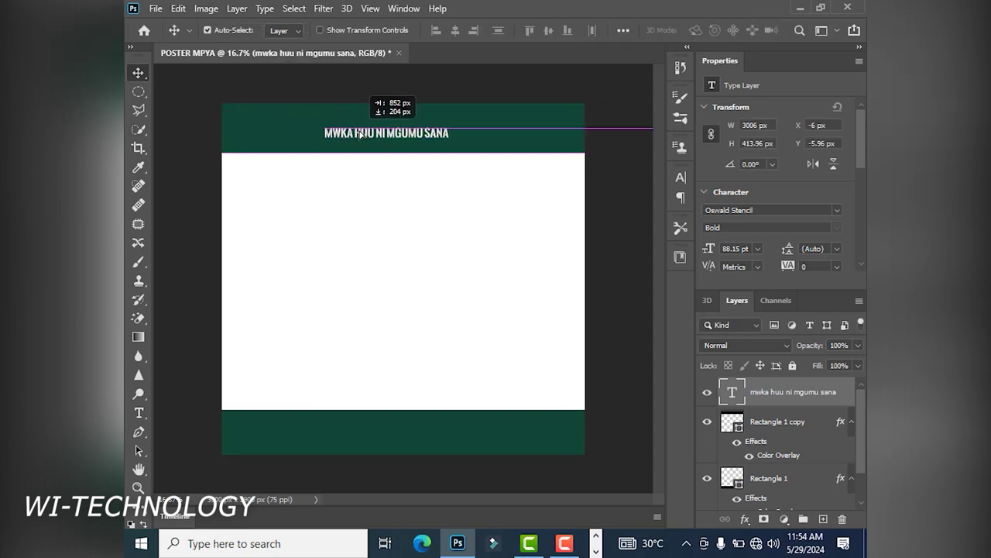
Step: Free-transform the heading up to about 135 pt, keeping it centred in the top band
click(179, 9)
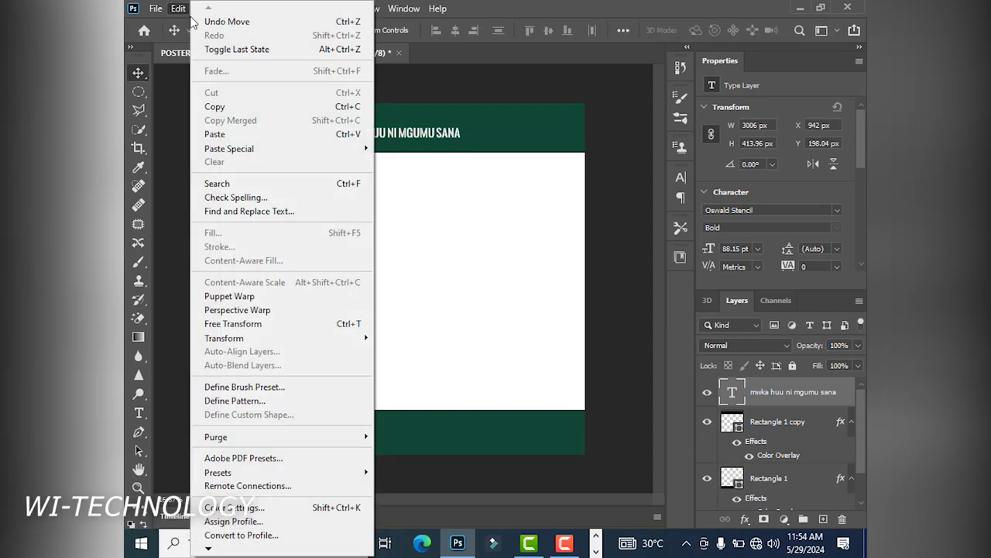
click(252, 326)
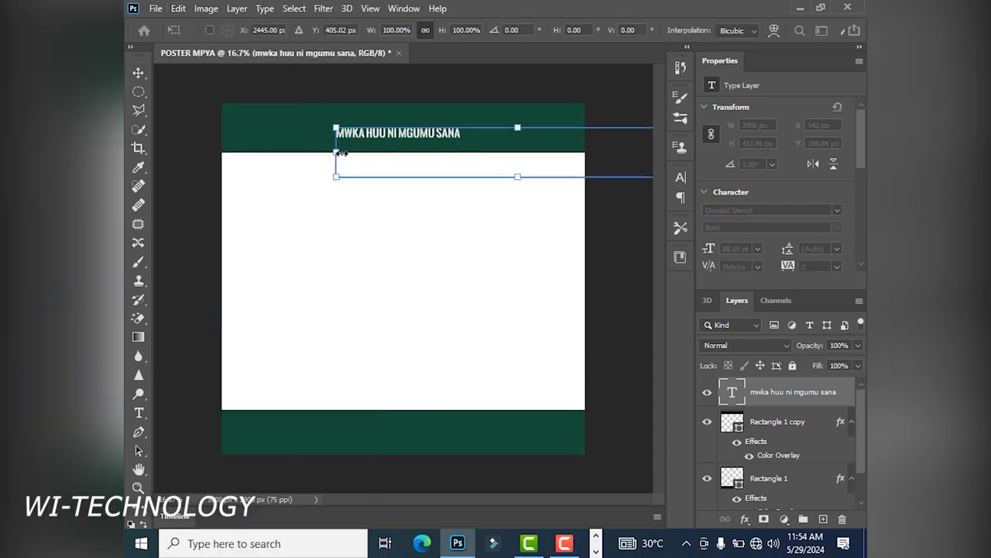
drag(337, 152, 177, 151)
drag(281, 133, 457, 135)
click(135, 77)
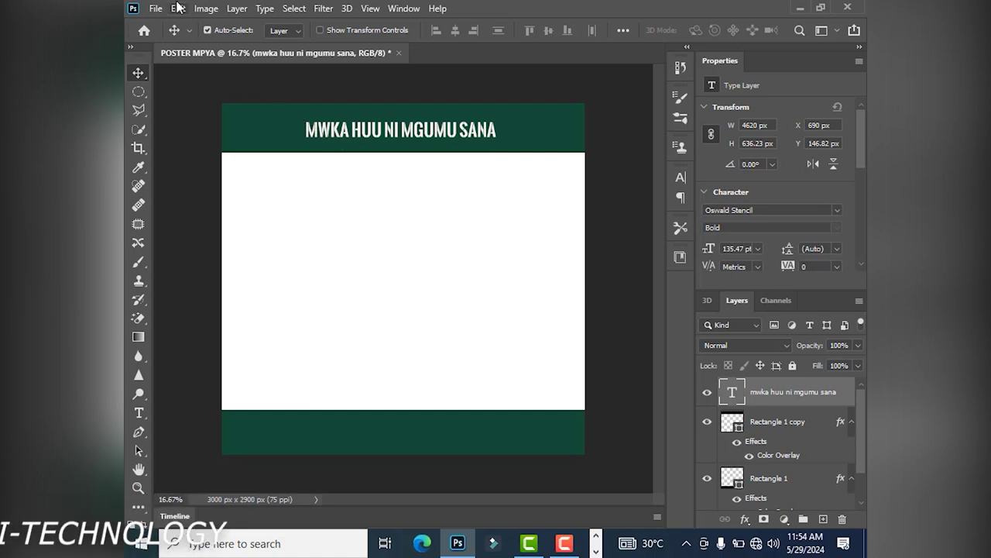
click(155, 8)
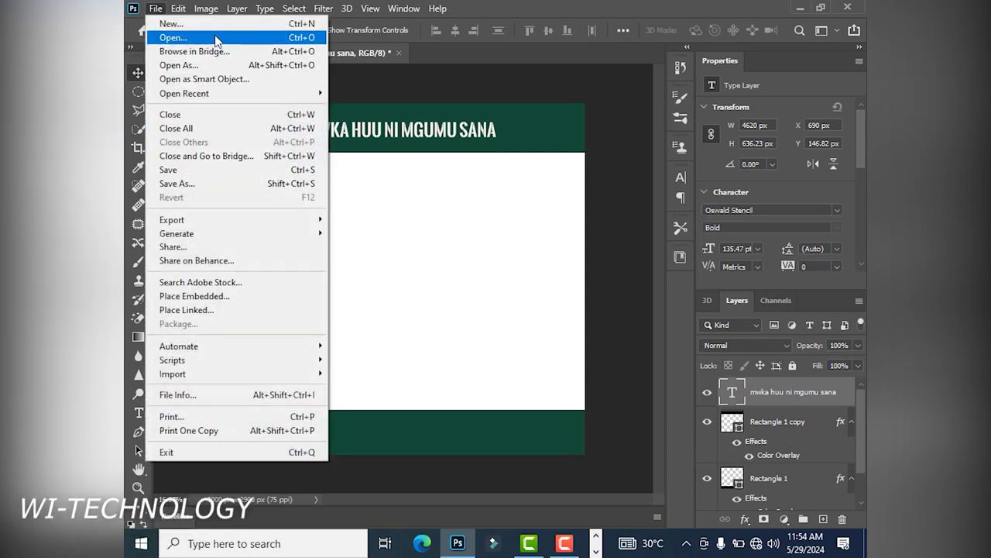
Step: Save the poster locally as PSD 'POSTER MPYA darasa la kwanza' with Maximize Compatibility on
click(211, 190)
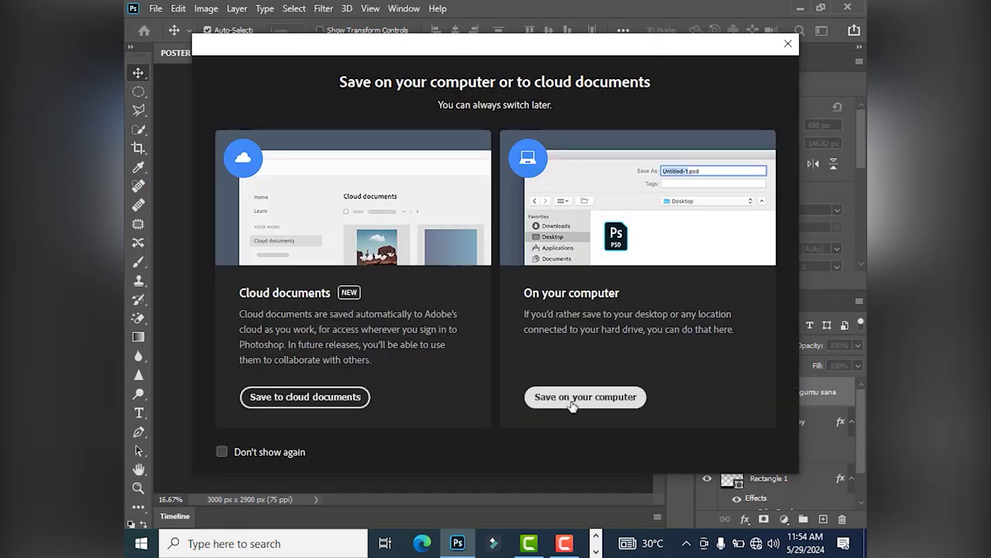
click(570, 398)
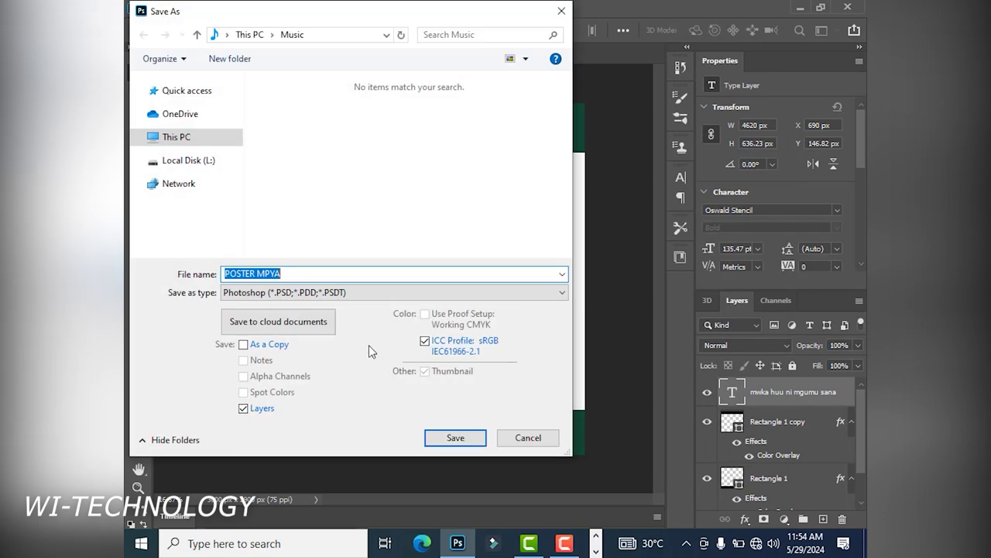
click(302, 275)
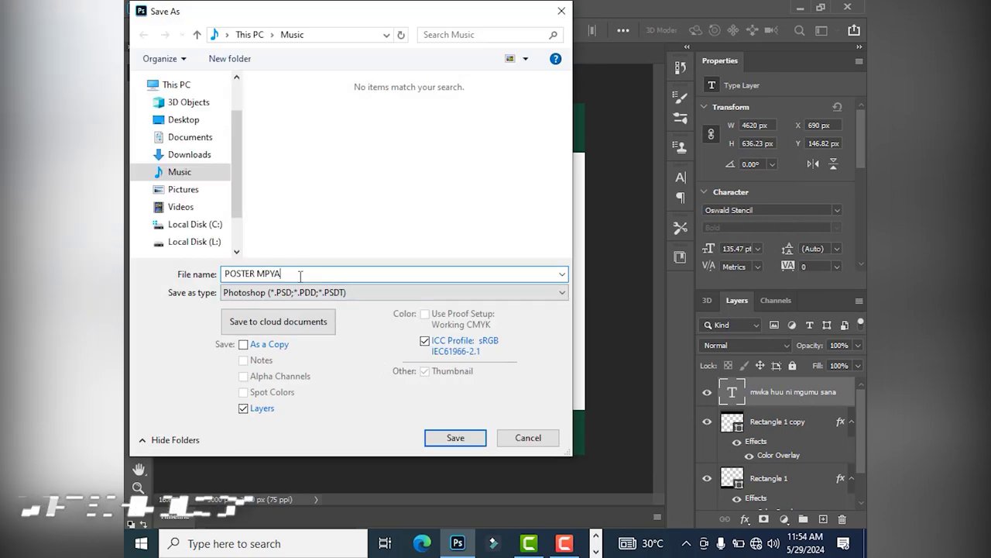
text(darasa la kwanza)
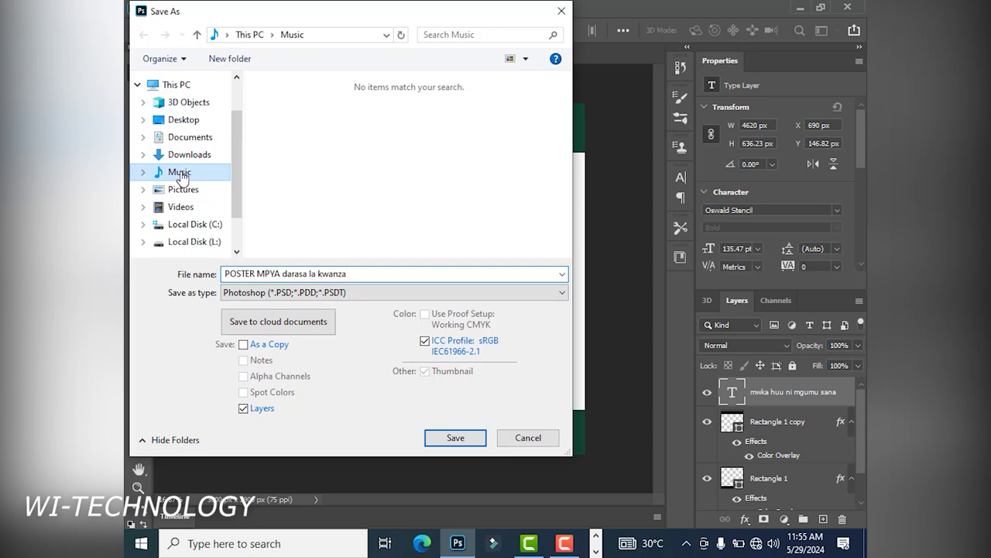
click(458, 438)
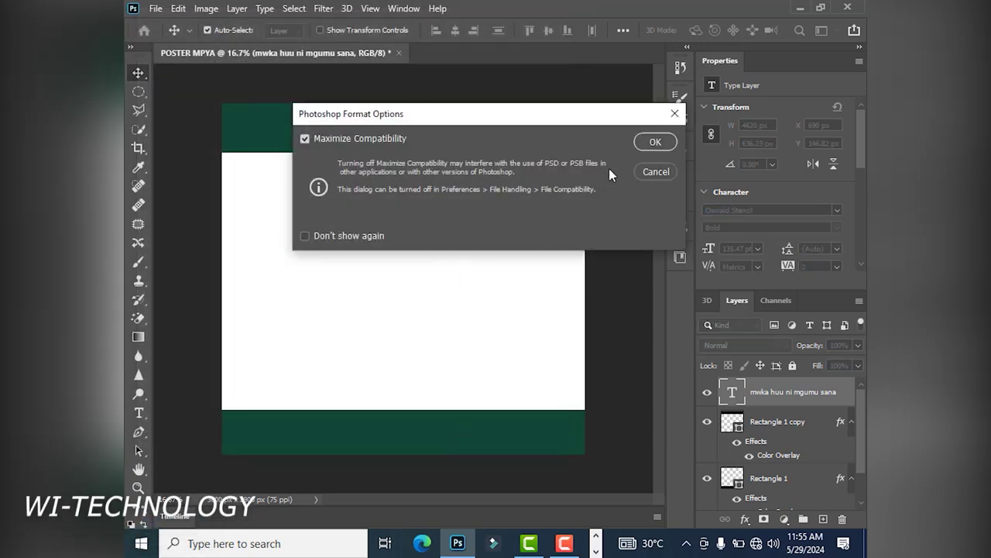
click(655, 144)
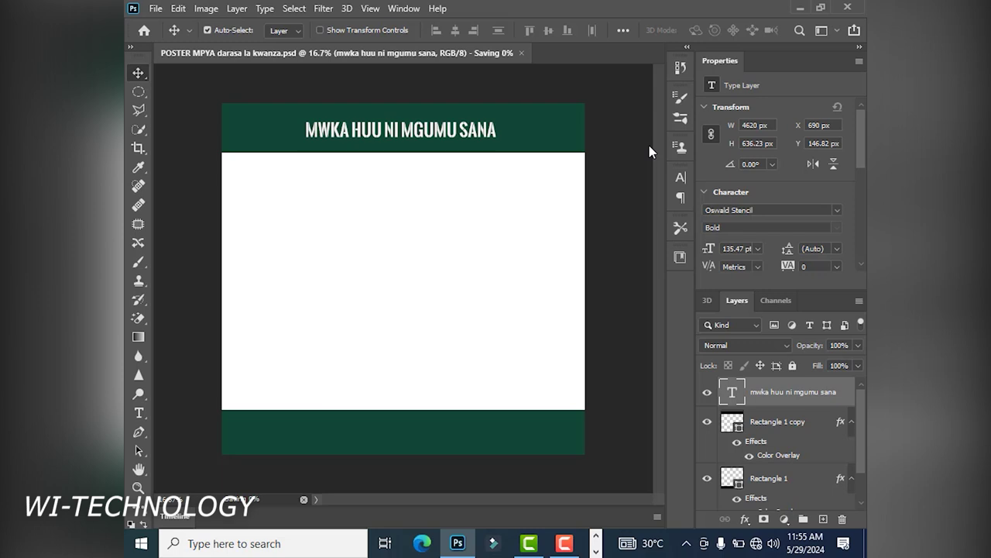